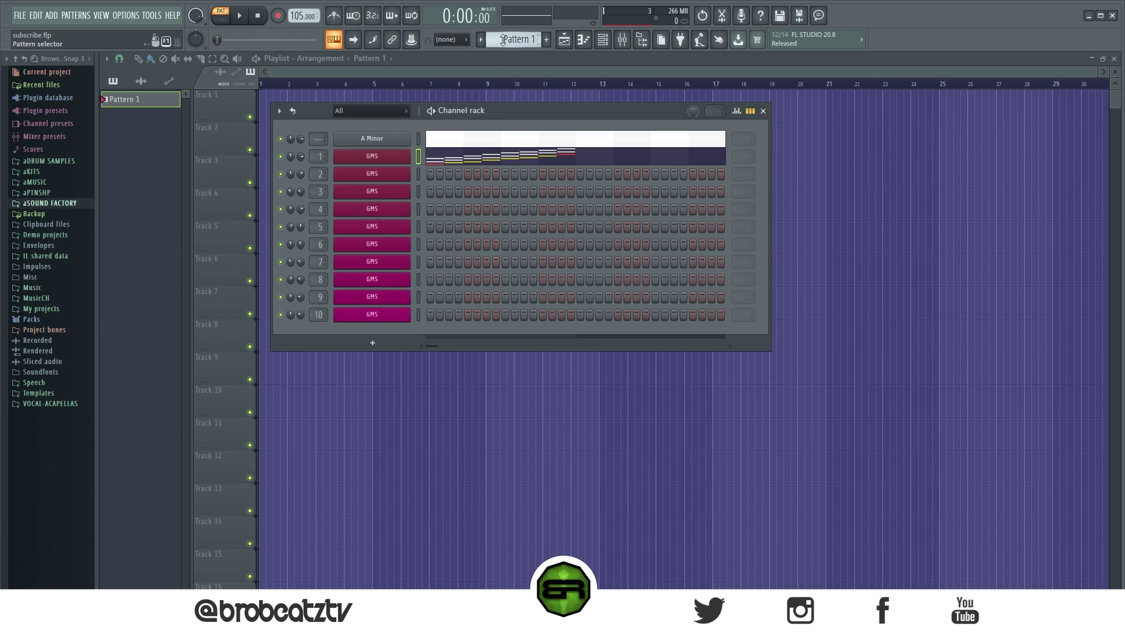
Step: Switch to Pattern 2 and open the first GMS channel in the piano roll around octave 5
{"action": "scroll", "coordinate": [505, 45], "scroll_direction": "down", "scroll_amount": 1}
{"action": "right_click", "coordinate": [412, 152]}
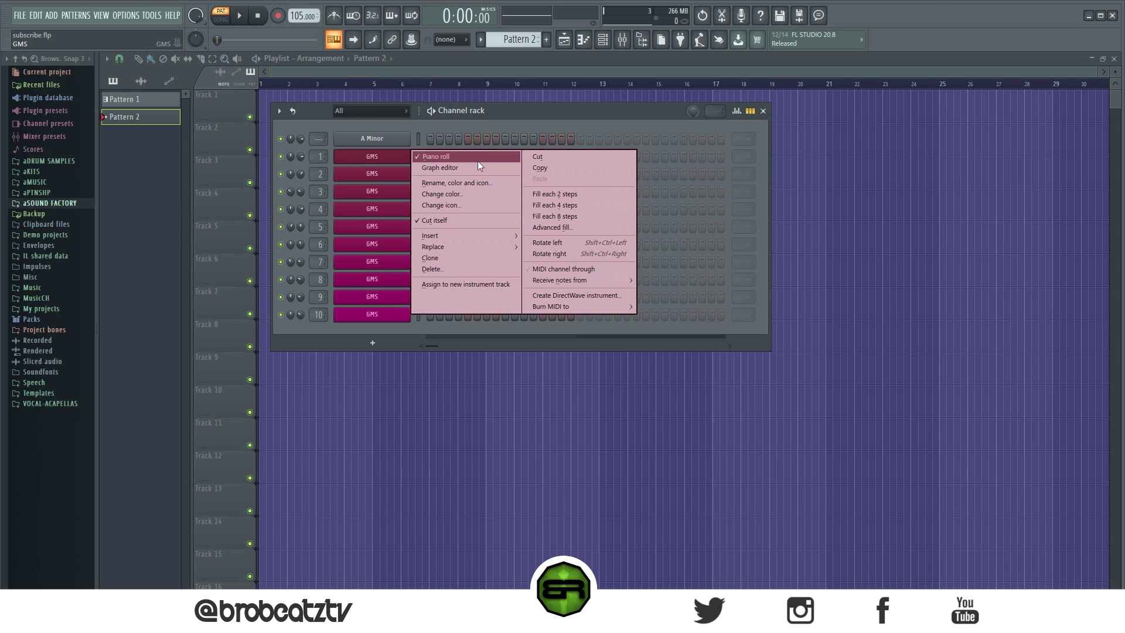
{"action": "left_click", "coordinate": [427, 156]}
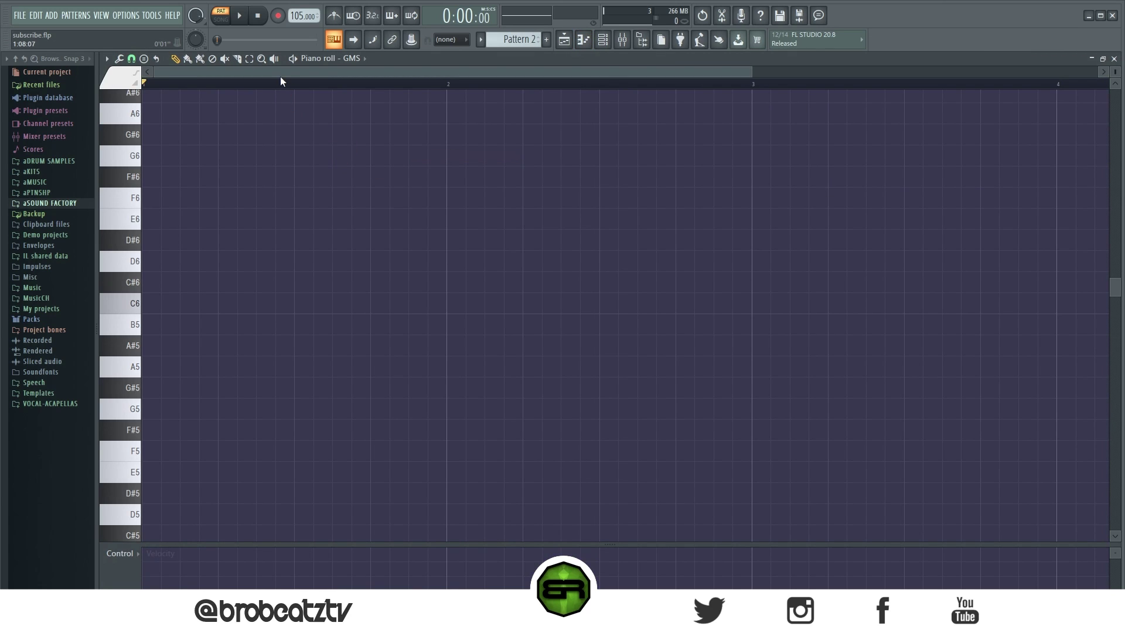
{"action": "scroll", "coordinate": [219, 201], "scroll_direction": "down", "scroll_amount": 3}
{"action": "scroll", "coordinate": [197, 188], "scroll_direction": "up", "scroll_amount": 1}
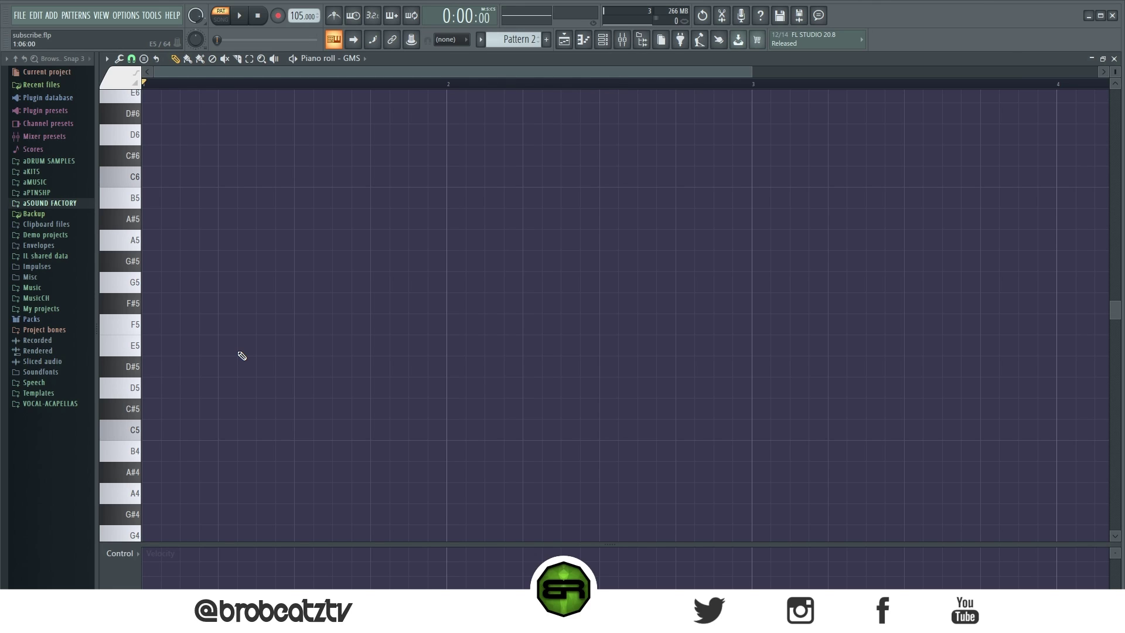
Step: Draw a half-bar chord of F#5, A5 and C#6 in the second half of bar 1
{"action": "mouse_move", "coordinate": [376, 326]}
{"action": "left_mouse_down"}
{"action": "mouse_move", "coordinate": [460, 372]}
{"action": "mouse_move", "coordinate": [287, 304]}
{"action": "mouse_move", "coordinate": [323, 298]}
{"action": "left_mouse_up"}
{"action": "left_click", "coordinate": [320, 285]}
{"action": "right_click", "coordinate": [344, 281]}
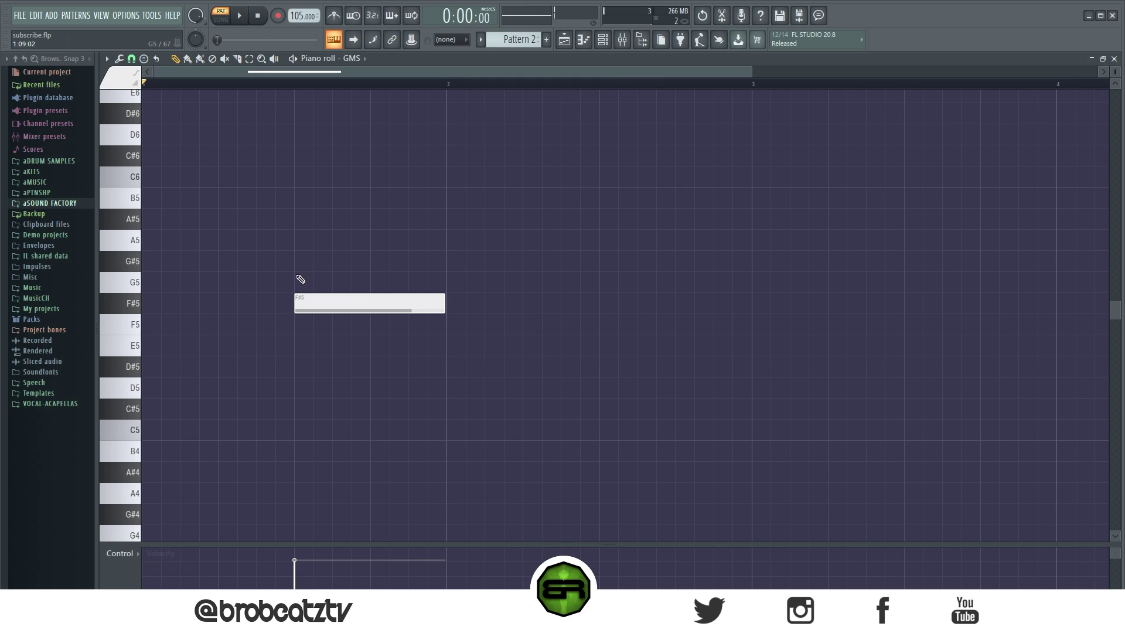
{"action": "left_click_drag", "start_coordinate": [292, 253], "coordinate": [446, 286]}
{"action": "left_click", "coordinate": [300, 231]}
{"action": "left_click_drag", "start_coordinate": [294, 170], "coordinate": [450, 229]}
{"action": "left_click", "coordinate": [295, 155]}
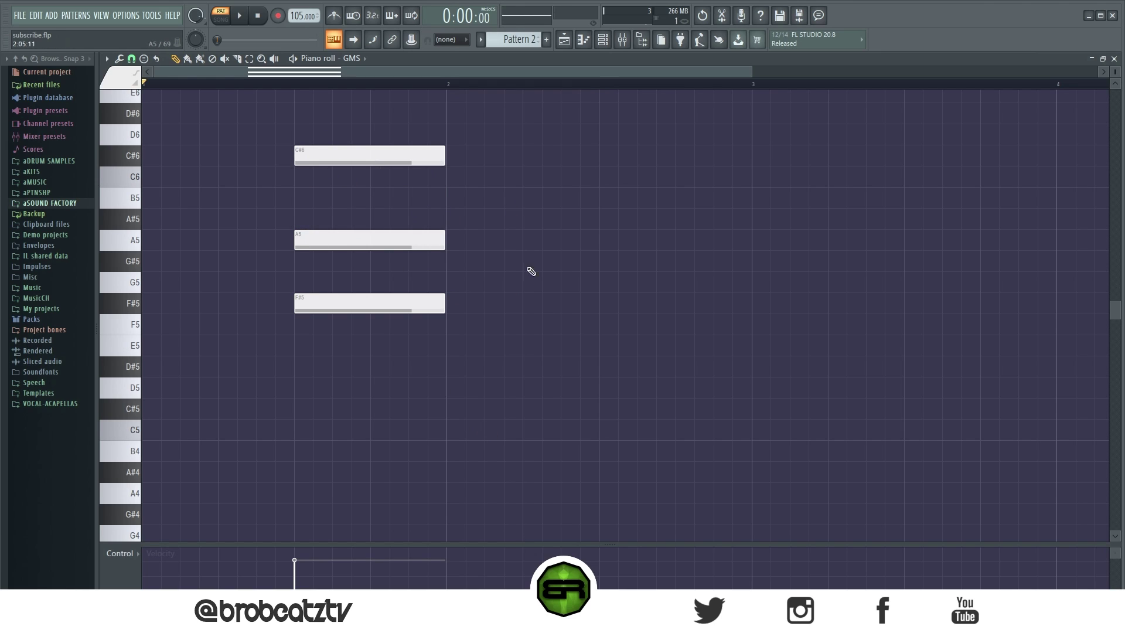
Step: Move the three chord notes together to the start of bar 1 and play them
{"action": "left_click_drag", "start_coordinate": [462, 124], "coordinate": [312, 378]}
{"action": "left_click_drag", "start_coordinate": [395, 311], "coordinate": [186, 295]}
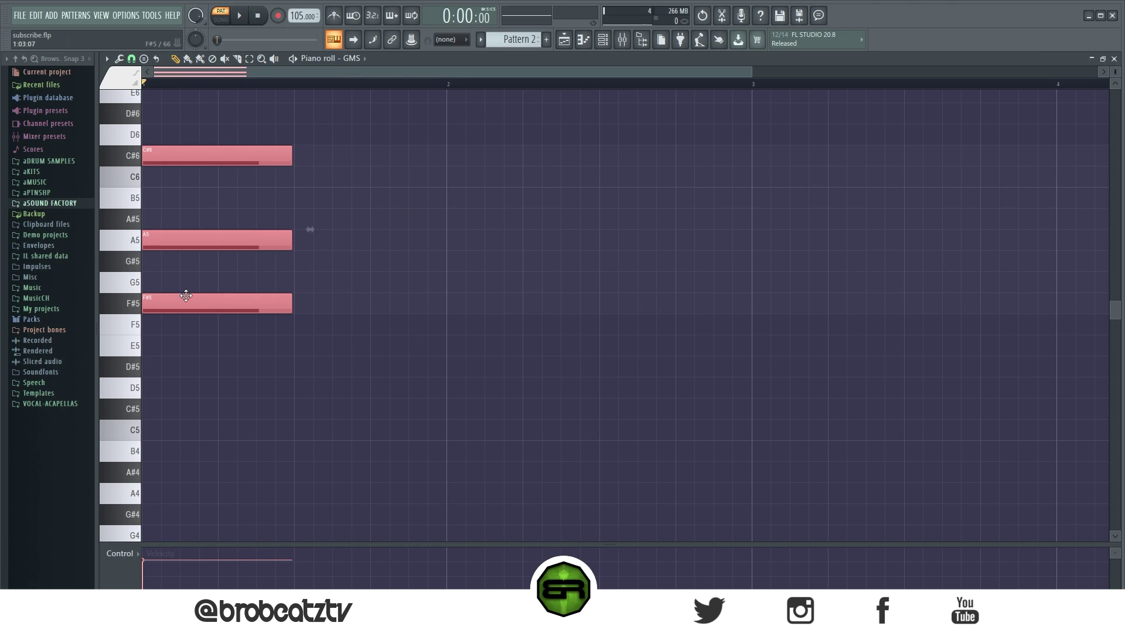
{"action": "key", "text": "space"}
Step: Draw a second half-bar chord of F#5, A#5 and C#6 at the start of bar 2
{"action": "left_click", "coordinate": [538, 290]}
{"action": "left_click", "coordinate": [451, 303]}
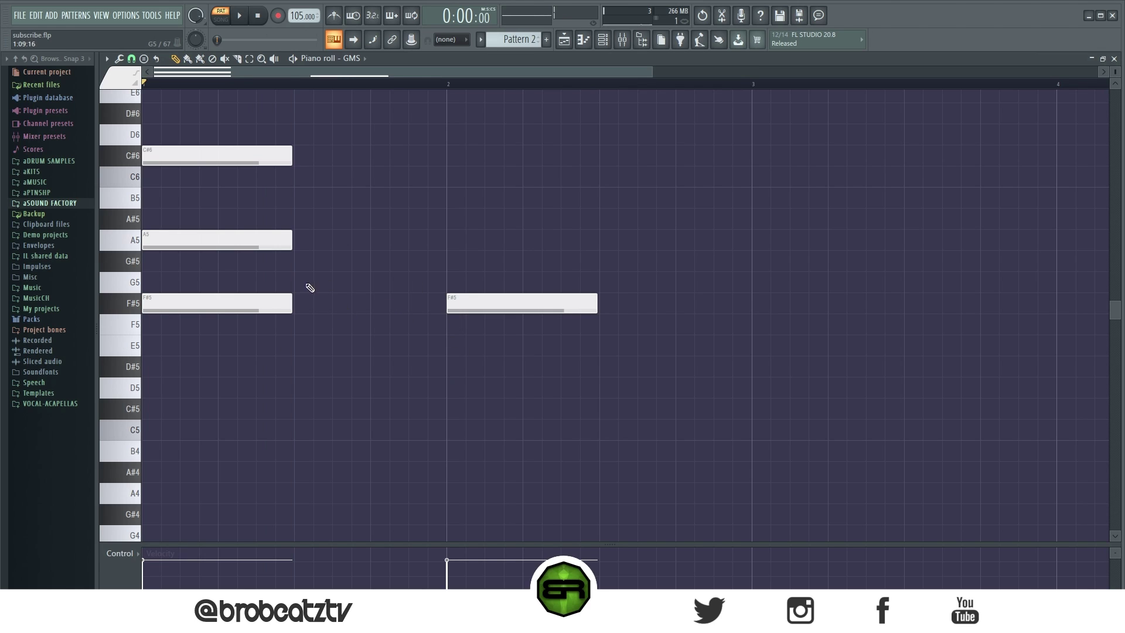
{"action": "left_click_drag", "start_coordinate": [449, 238], "coordinate": [607, 300]}
{"action": "left_click_drag", "start_coordinate": [442, 239], "coordinate": [460, 218]}
{"action": "left_click_drag", "start_coordinate": [311, 232], "coordinate": [232, 329]}
{"action": "left_click_drag", "start_coordinate": [436, 215], "coordinate": [606, 352]}
{"action": "left_click", "coordinate": [450, 379], "text": "ctrl"}
{"action": "left_click_drag", "start_coordinate": [488, 215], "coordinate": [609, 323]}
{"action": "left_click", "coordinate": [677, 335], "text": "ctrl"}
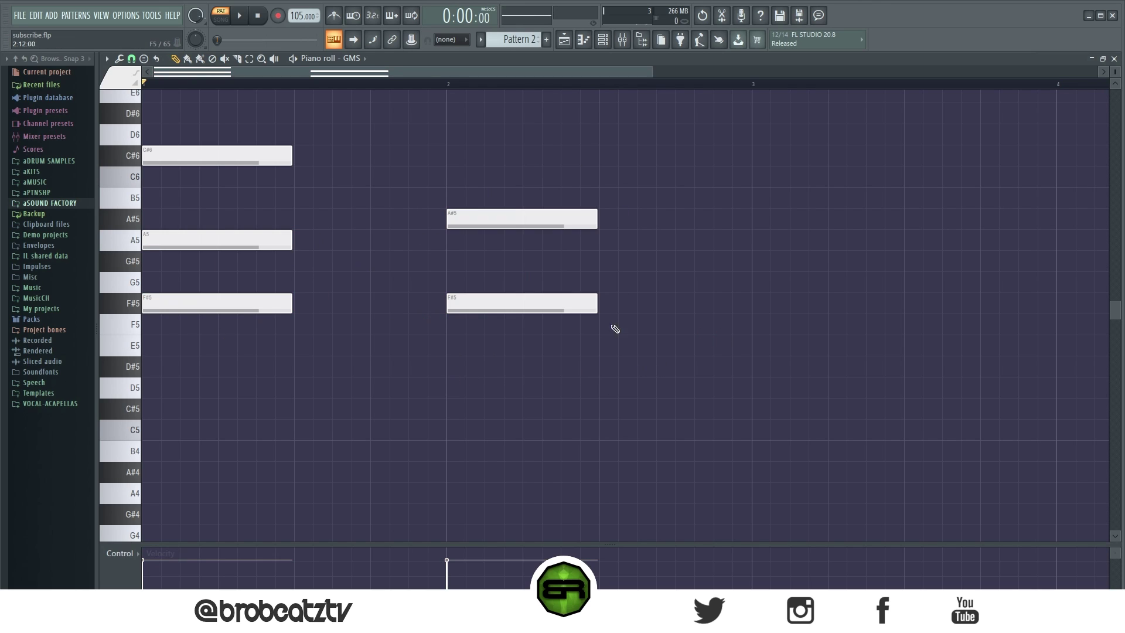
{"action": "left_click", "coordinate": [452, 158]}
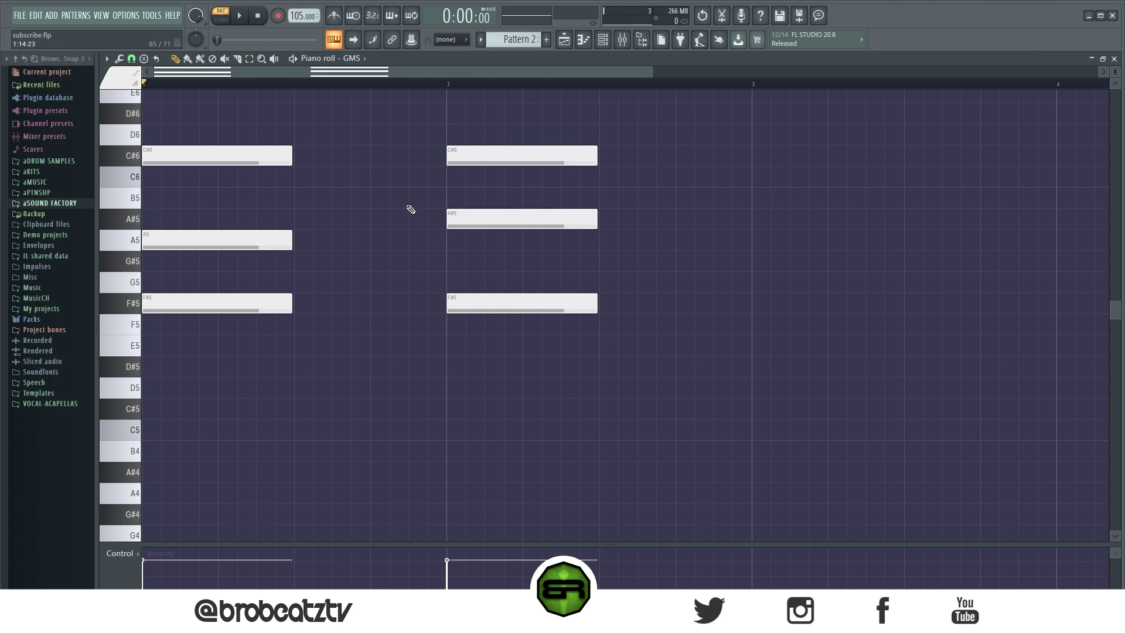
Step: Play back the chord from bar 2 and raise its lowest note to G5
{"action": "left_click", "coordinate": [451, 85]}
{"action": "key", "text": "space"}
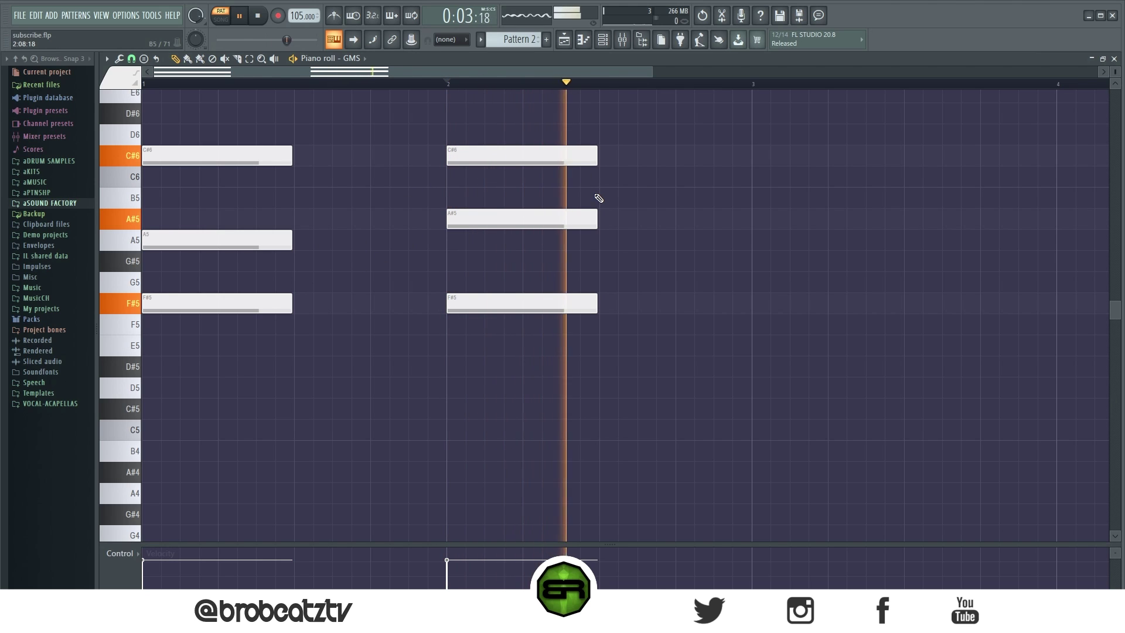
{"action": "key", "text": "space"}
{"action": "left_click_drag", "start_coordinate": [515, 310], "coordinate": [512, 288]}
Step: Delete the chords in bars 1 and 2 so that Pattern 2 is empty
{"action": "left_click_drag", "start_coordinate": [486, 137], "coordinate": [628, 385]}
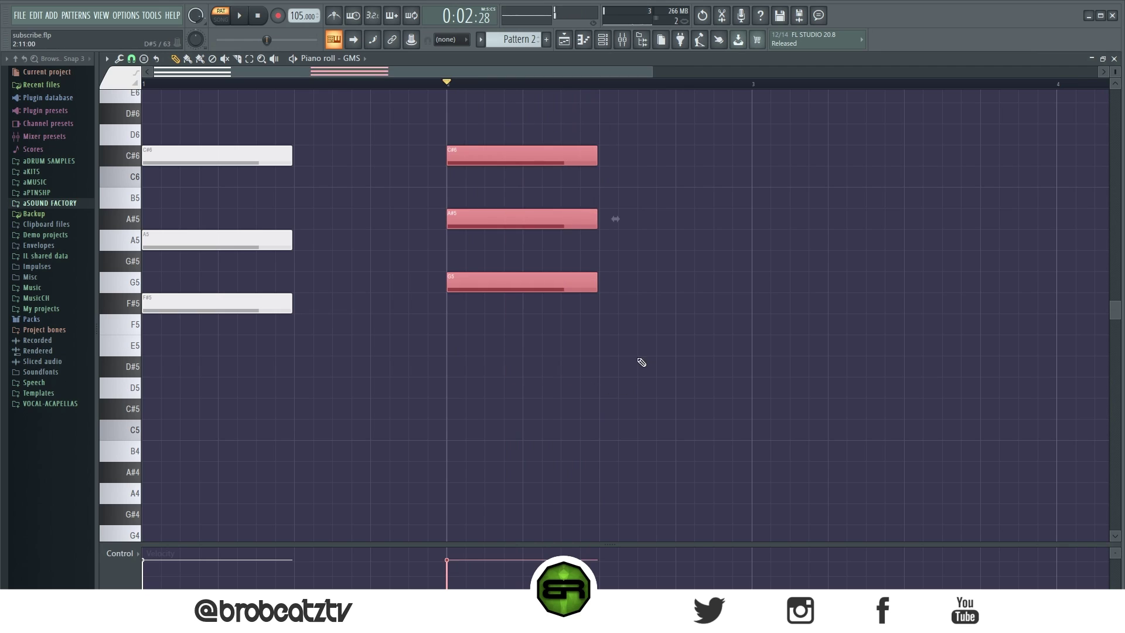
{"action": "left_click_drag", "start_coordinate": [441, 238], "coordinate": [605, 263]}
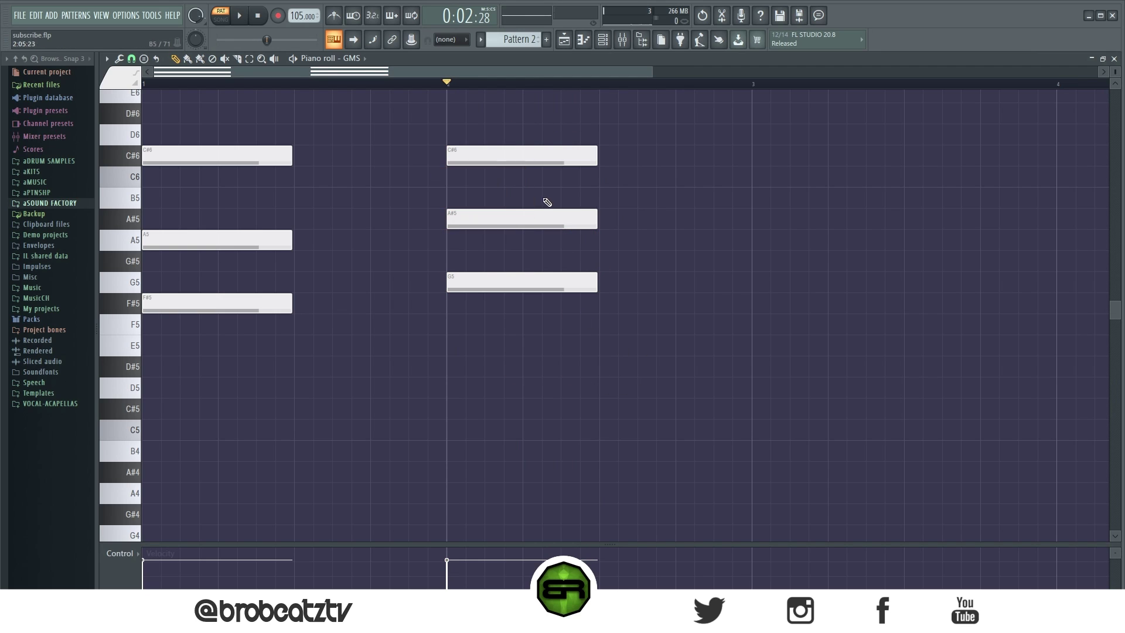
{"action": "left_click_drag", "start_coordinate": [474, 287], "coordinate": [475, 297]}
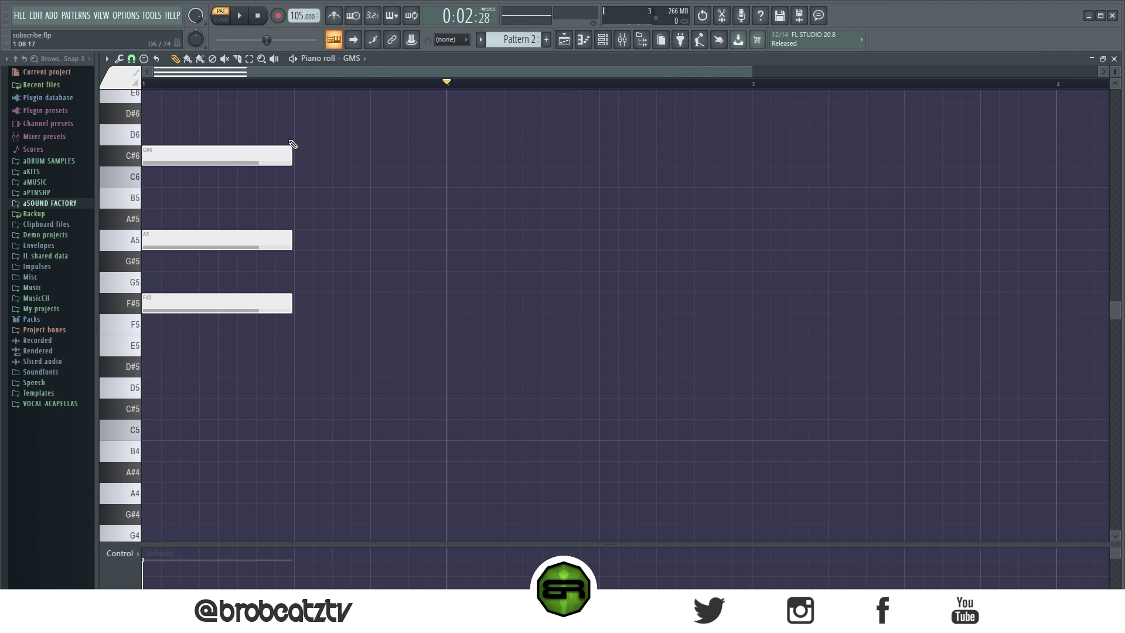
{"action": "key", "text": "ctrl+z"}
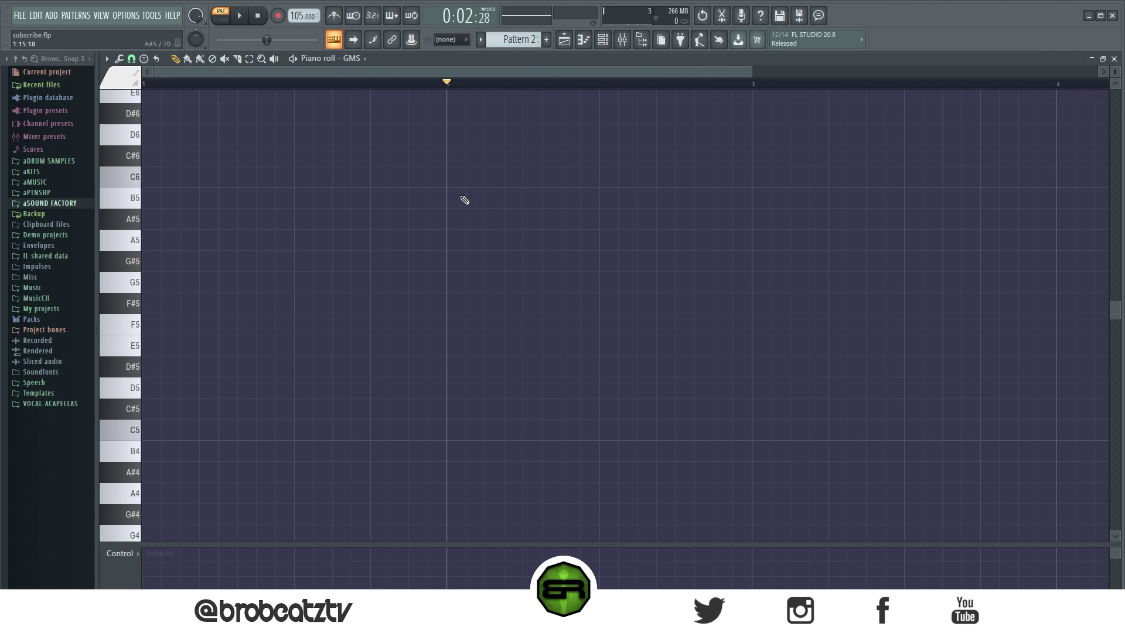
Step: Switch to Pattern 1 and examine each triad of the scale, from the A4 chord up to the A5 chord
{"action": "scroll", "coordinate": [506, 41], "scroll_direction": "up", "scroll_amount": 1}
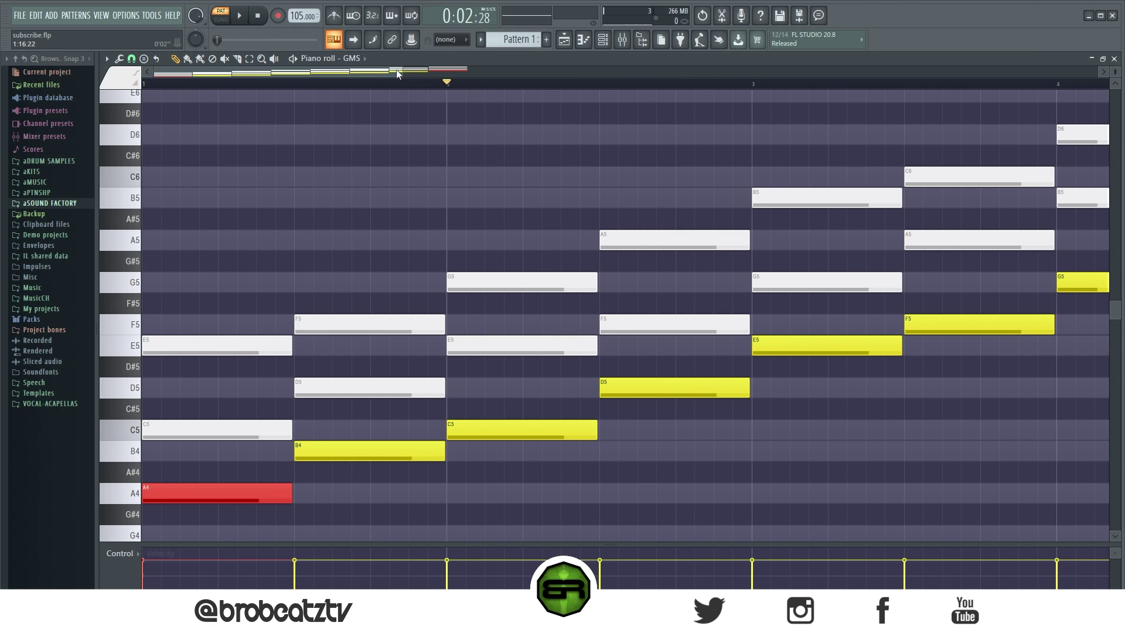
{"action": "scroll", "coordinate": [395, 73], "scroll_direction": "down", "scroll_amount": 3}
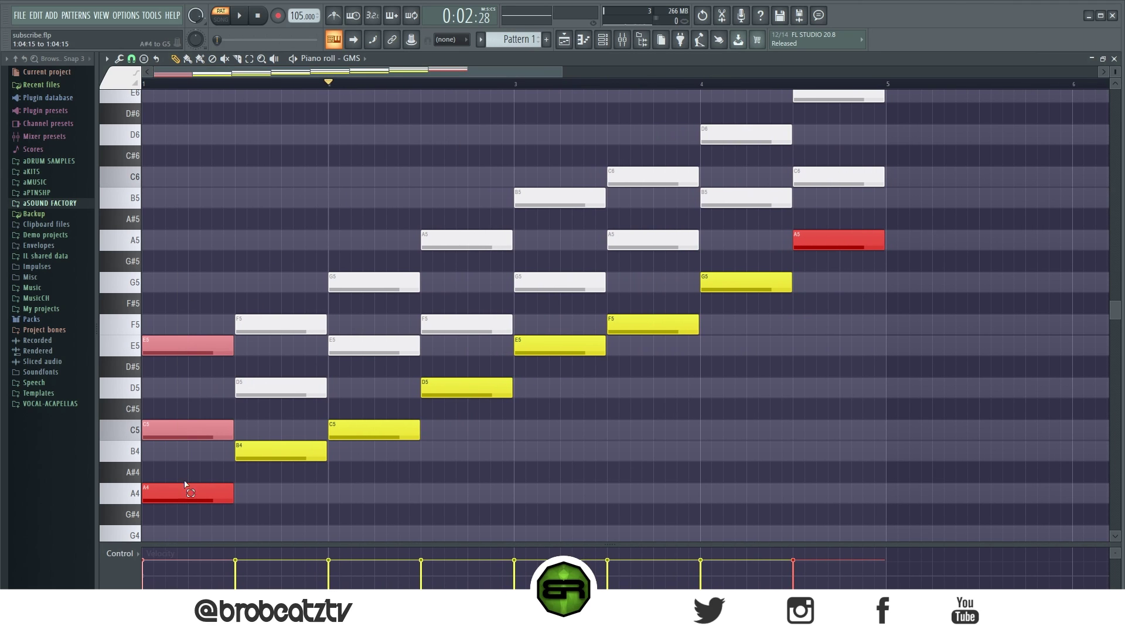
{"action": "left_click_drag", "start_coordinate": [264, 304], "coordinate": [286, 494]}
{"action": "left_click_drag", "start_coordinate": [369, 261], "coordinate": [376, 451]}
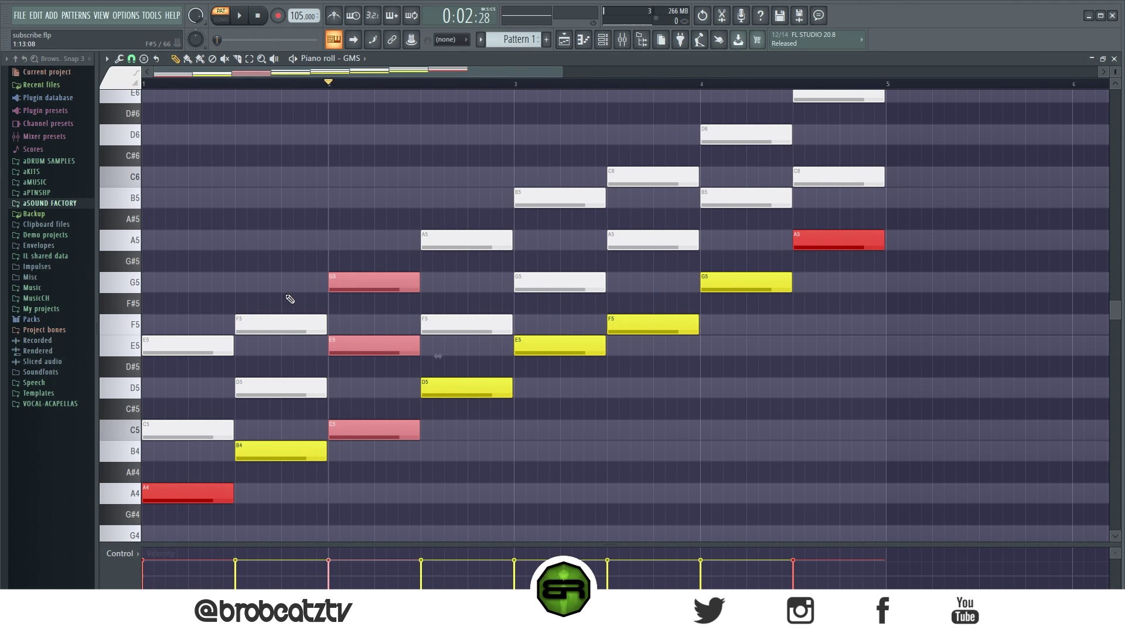
{"action": "left_click_drag", "start_coordinate": [467, 136], "coordinate": [478, 430]}
{"action": "left_click_drag", "start_coordinate": [554, 164], "coordinate": [561, 375]}
{"action": "left_click_drag", "start_coordinate": [647, 199], "coordinate": [638, 329]}
{"action": "left_click_drag", "start_coordinate": [739, 118], "coordinate": [753, 290]}
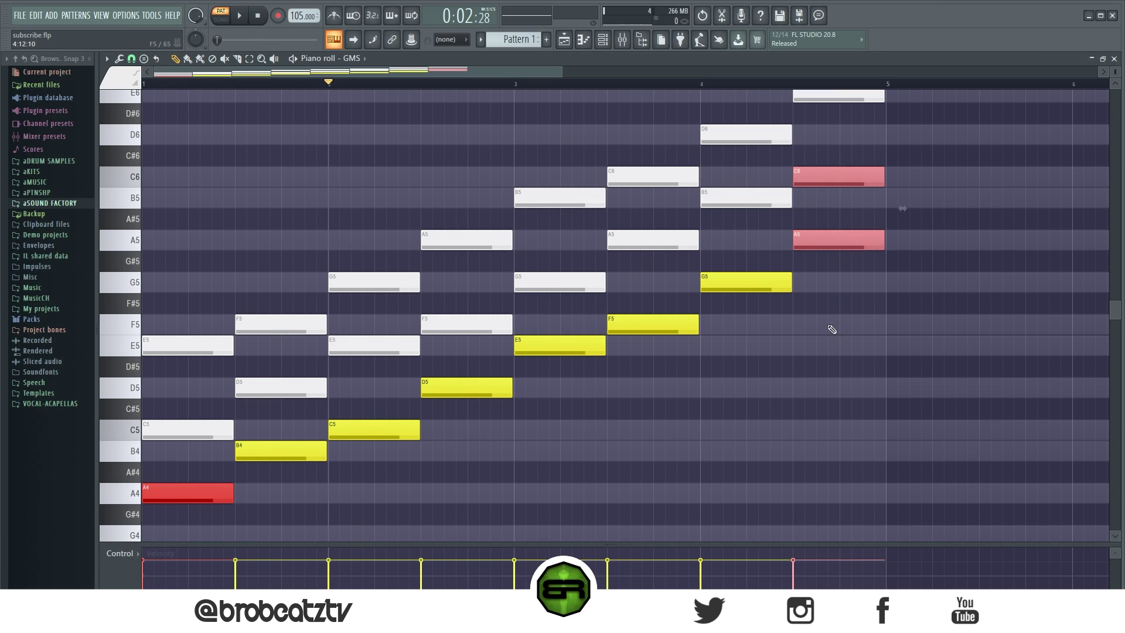
{"action": "left_click_drag", "start_coordinate": [862, 100], "coordinate": [808, 170]}
{"action": "scroll", "coordinate": [761, 117], "scroll_direction": "up", "scroll_amount": 1}
{"action": "left_click_drag", "start_coordinate": [841, 234], "coordinate": [847, 307]}
{"action": "left_click_drag", "start_coordinate": [739, 278], "coordinate": [764, 352]}
{"action": "left_click_drag", "start_coordinate": [618, 326], "coordinate": [675, 373]}
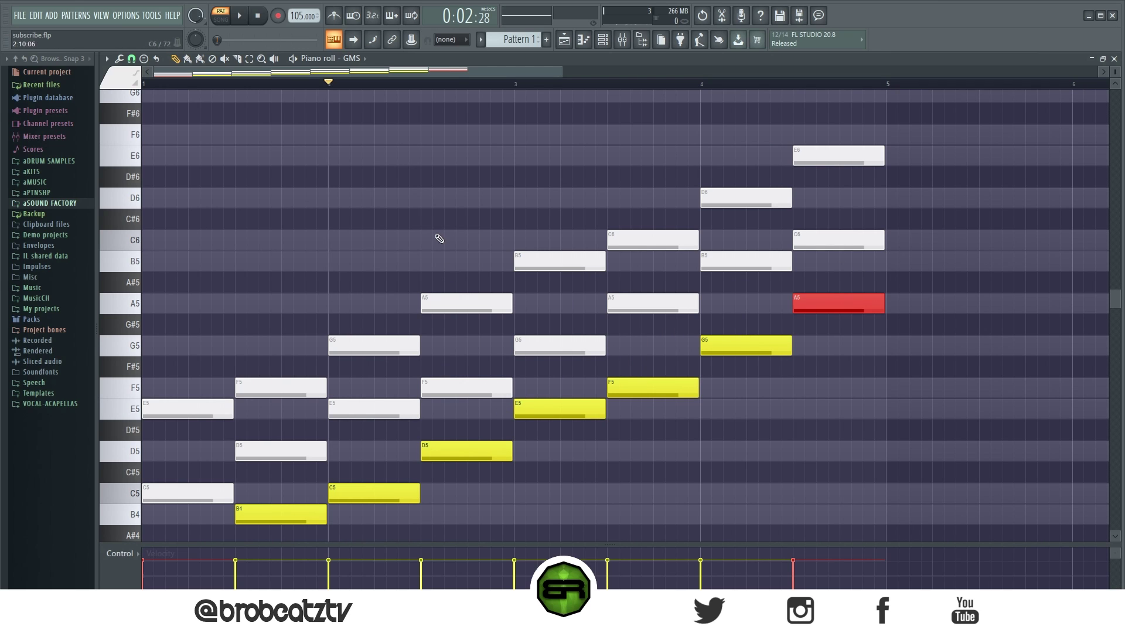
Step: Fit all four bars in view and compare the upper notes of the triads with their coloured root notes
{"action": "scroll", "coordinate": [398, 199], "scroll_direction": "down", "scroll_amount": 3}
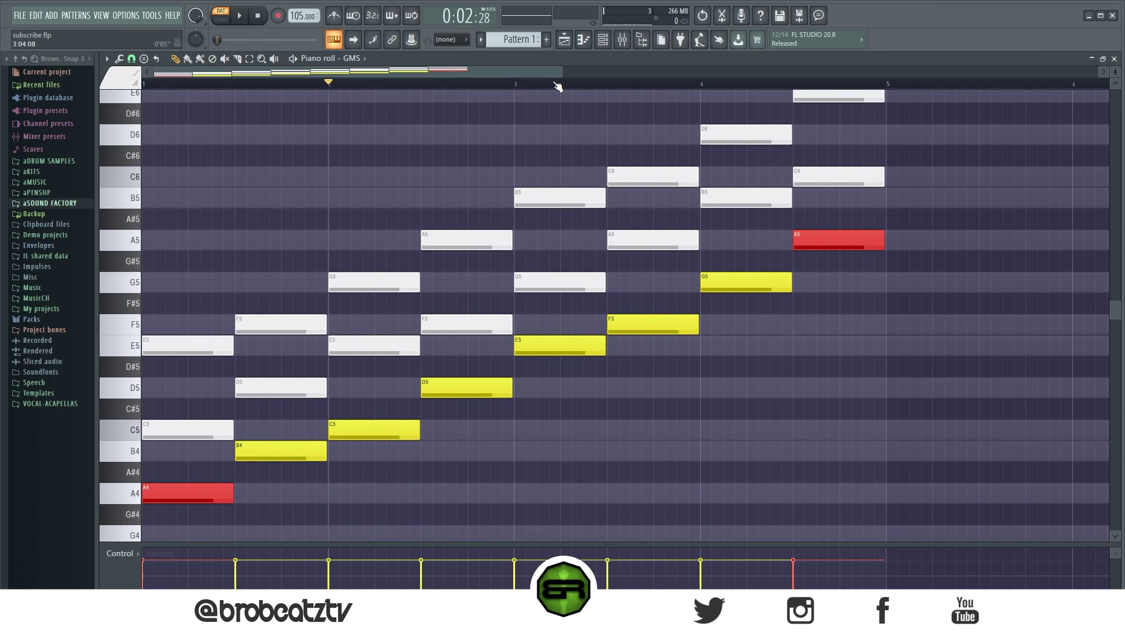
{"action": "left_click_drag", "start_coordinate": [563, 74], "coordinate": [529, 75]}
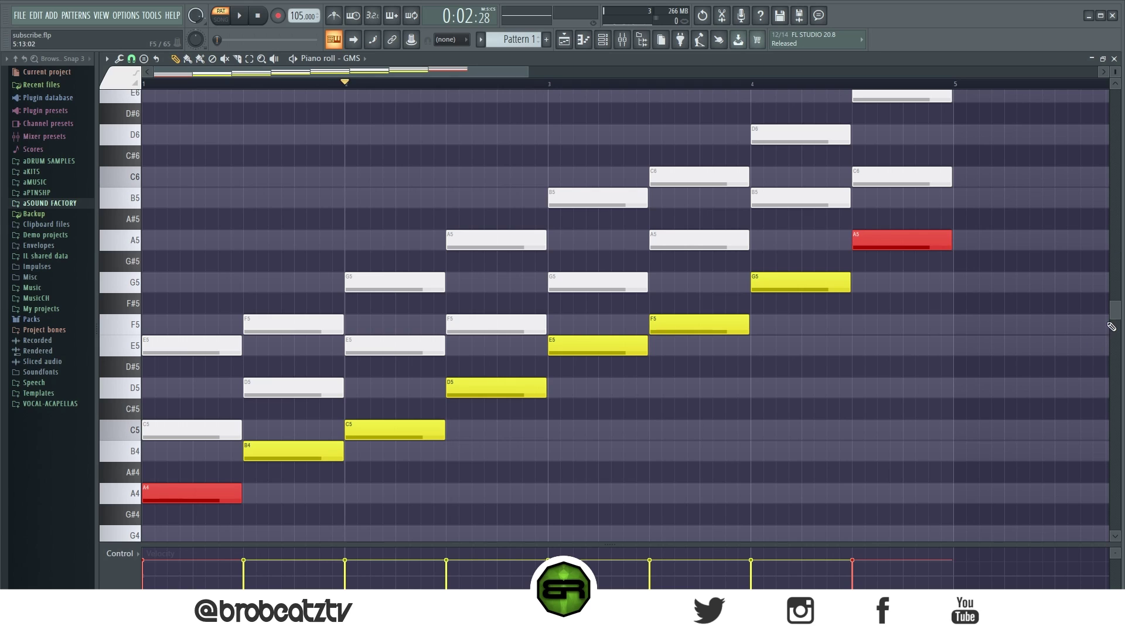
{"action": "left_click_drag", "start_coordinate": [1117, 310], "coordinate": [1117, 304]}
{"action": "left_click_drag", "start_coordinate": [902, 123], "coordinate": [895, 254]}
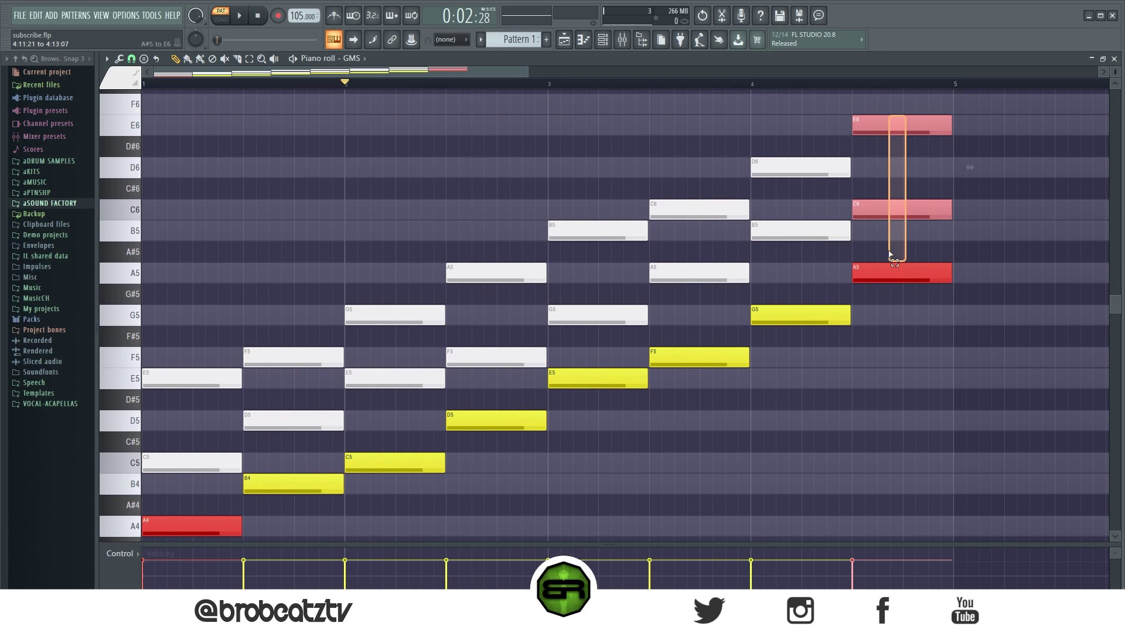
{"action": "left_click_drag", "start_coordinate": [733, 264], "coordinate": [173, 357]}
{"action": "left_click", "coordinate": [256, 221], "text": "ctrl"}
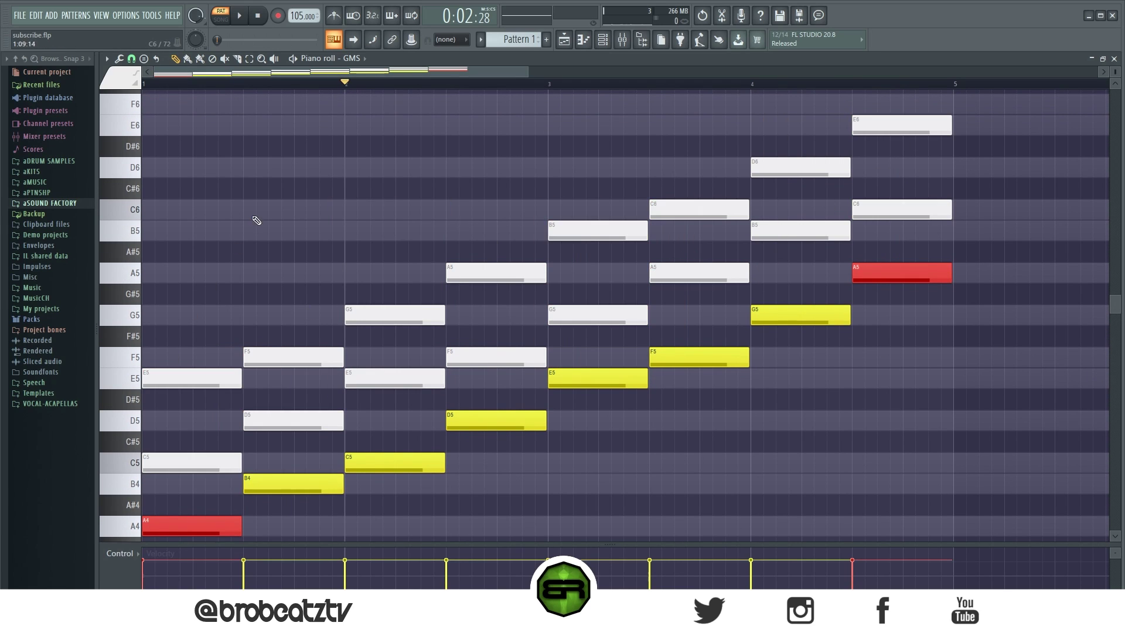
{"action": "scroll", "coordinate": [264, 242], "scroll_direction": "down", "scroll_amount": 2}
{"action": "left_click_drag", "start_coordinate": [351, 245], "coordinate": [397, 382]}
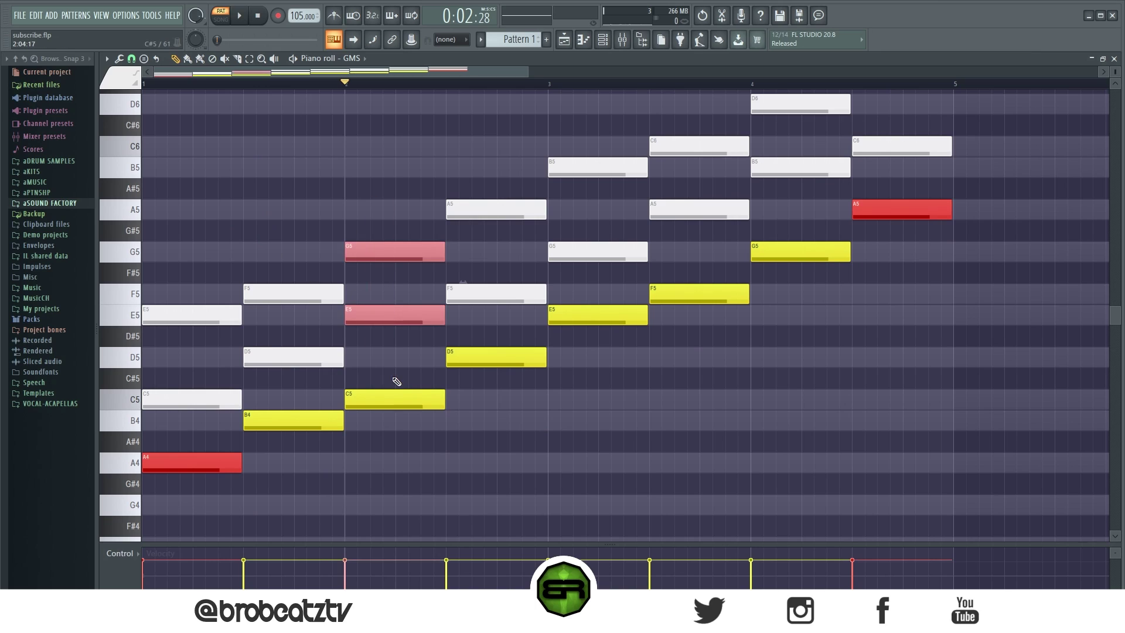
{"action": "left_click", "coordinate": [469, 390]}
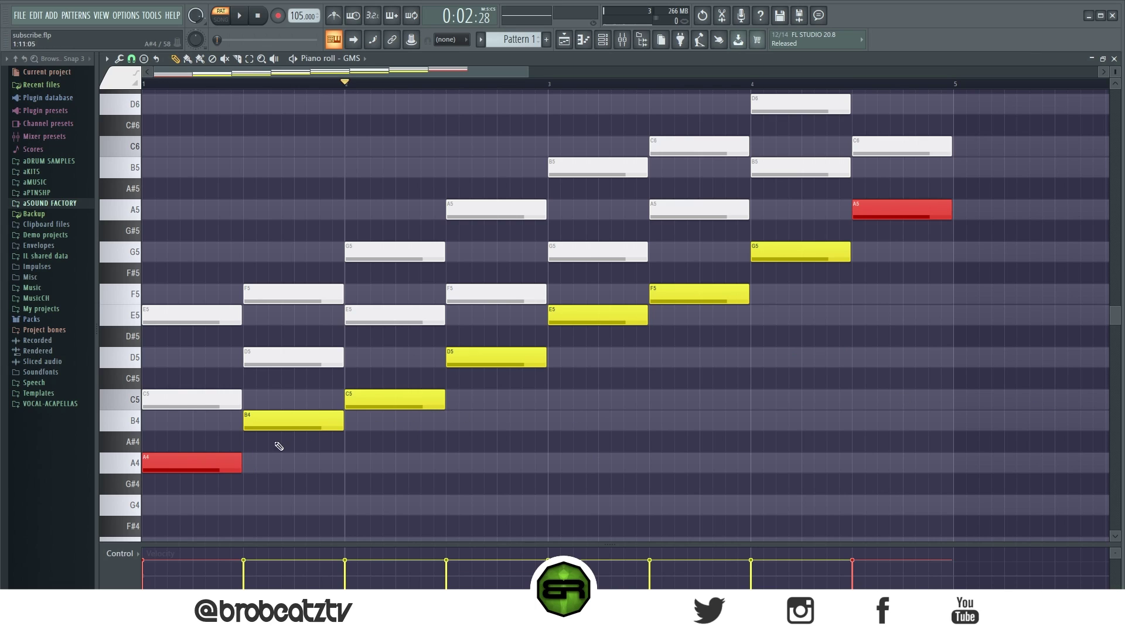
Step: Copy the C5, E5 and G5 root notes from Pattern 1 into Pattern 2 and return the playhead to the start
{"action": "left_click", "coordinate": [404, 400]}
{"action": "left_click", "coordinate": [610, 317]}
{"action": "left_click", "coordinate": [789, 255]}
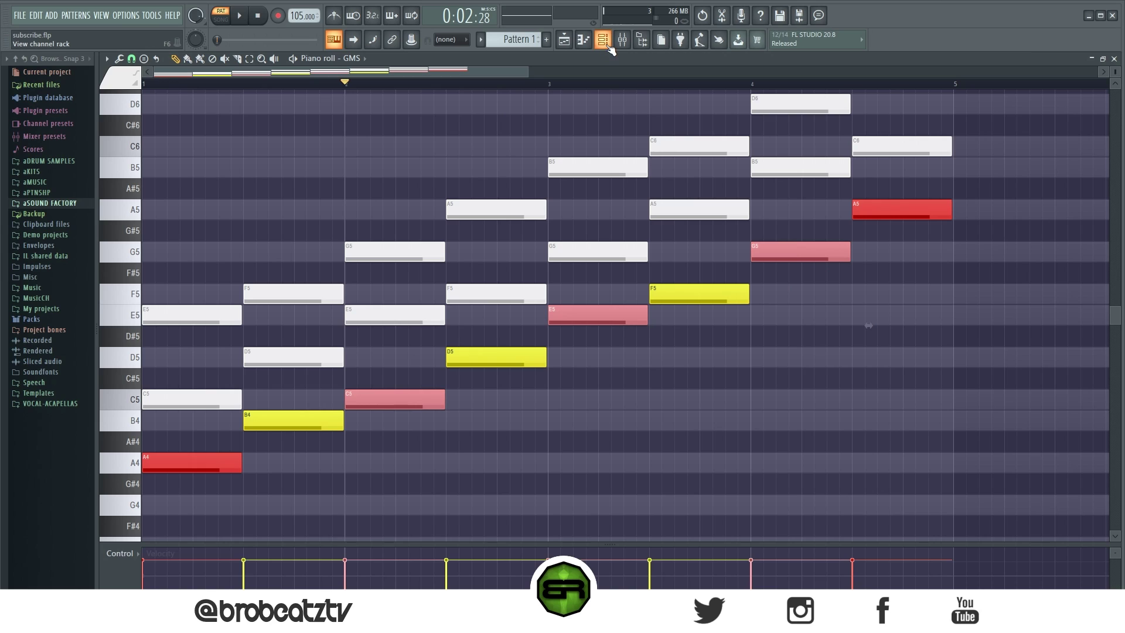
{"action": "scroll", "coordinate": [509, 43], "scroll_direction": "up", "scroll_amount": 1}
{"action": "key", "text": "ctrl+v"}
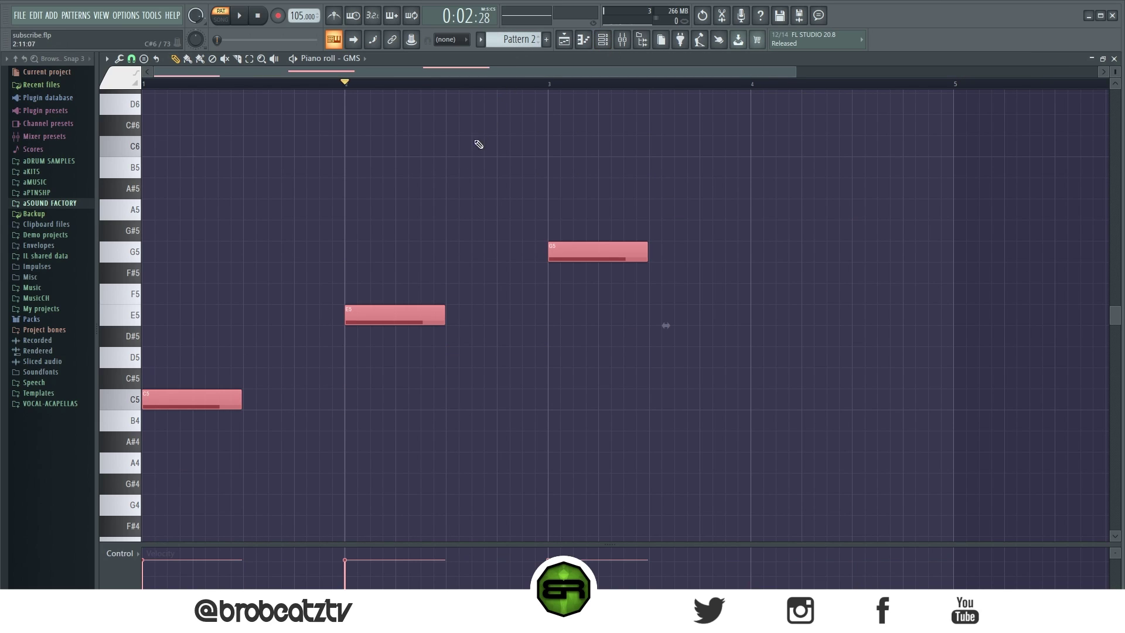
{"action": "right_click", "coordinate": [386, 219]}
{"action": "left_click_drag", "start_coordinate": [346, 86], "coordinate": [144, 99]}
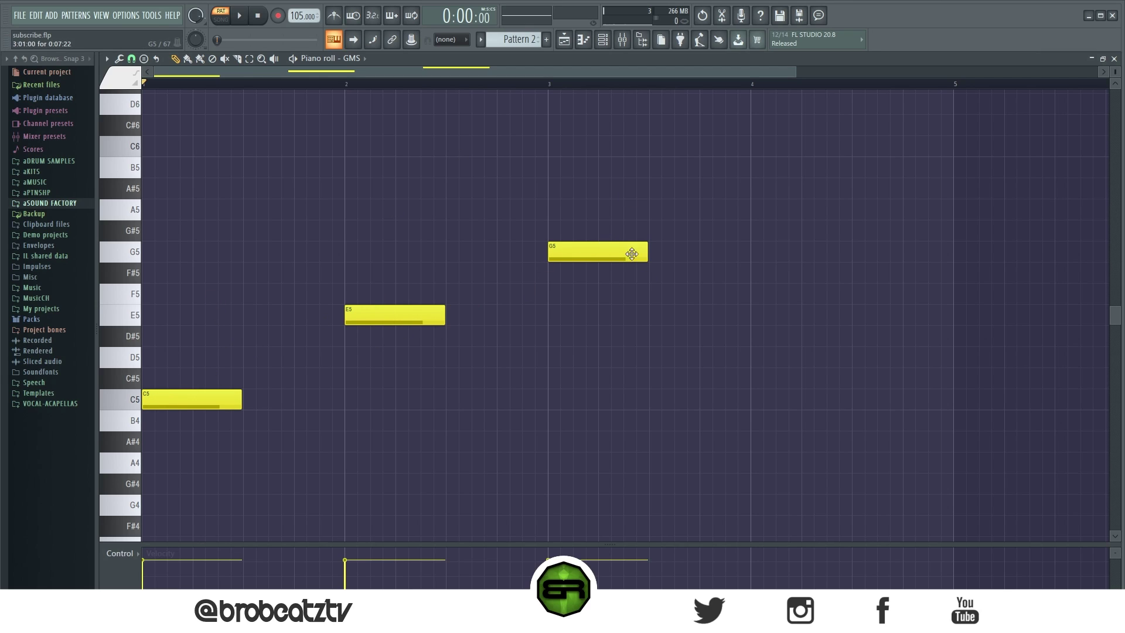
Step: Build a chord on the C5 root in bar 1 by adding D#5 and G5 above it
{"action": "left_click_drag", "start_coordinate": [346, 313], "coordinate": [550, 216]}
{"action": "left_click", "coordinate": [394, 249], "text": "ctrl"}
{"action": "left_click", "coordinate": [164, 336]}
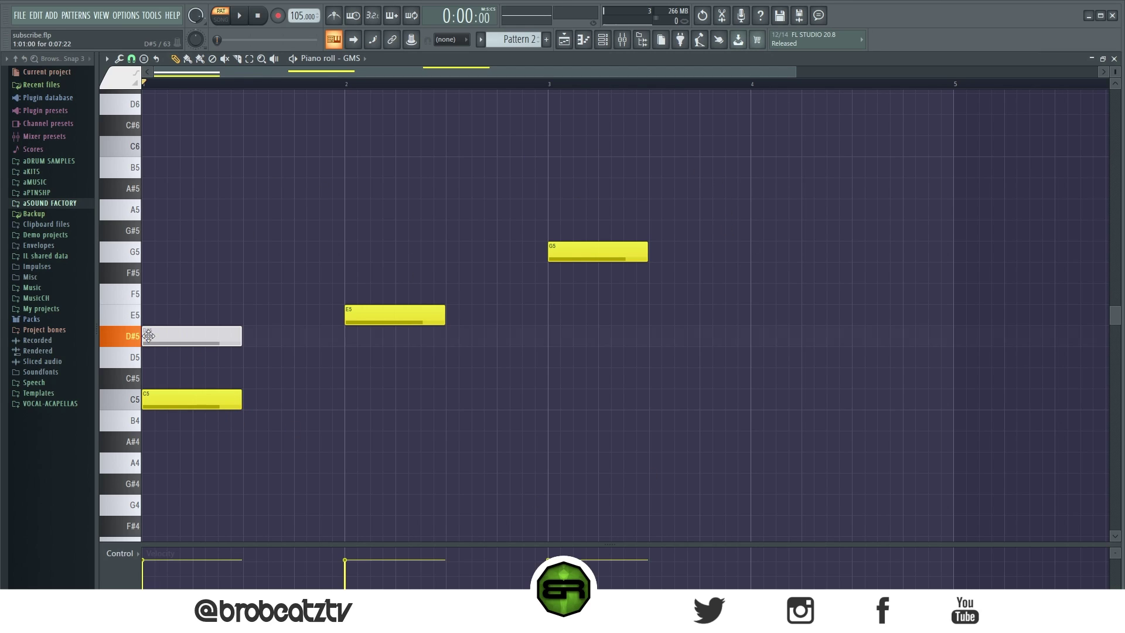
{"action": "left_click", "coordinate": [164, 271]}
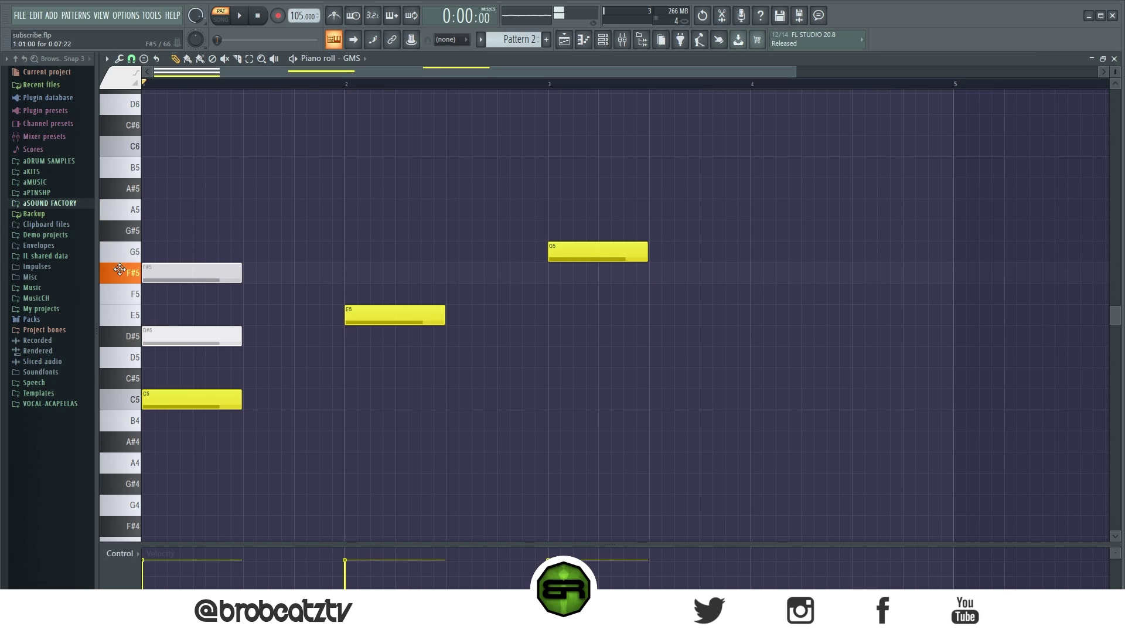
{"action": "left_click_drag", "start_coordinate": [120, 240], "coordinate": [122, 242]}
Step: Add G5 and B5 above the E5 root in bar 2, and A#5 and D6 above the G5 root in bar 3
{"action": "left_click", "coordinate": [346, 256]}
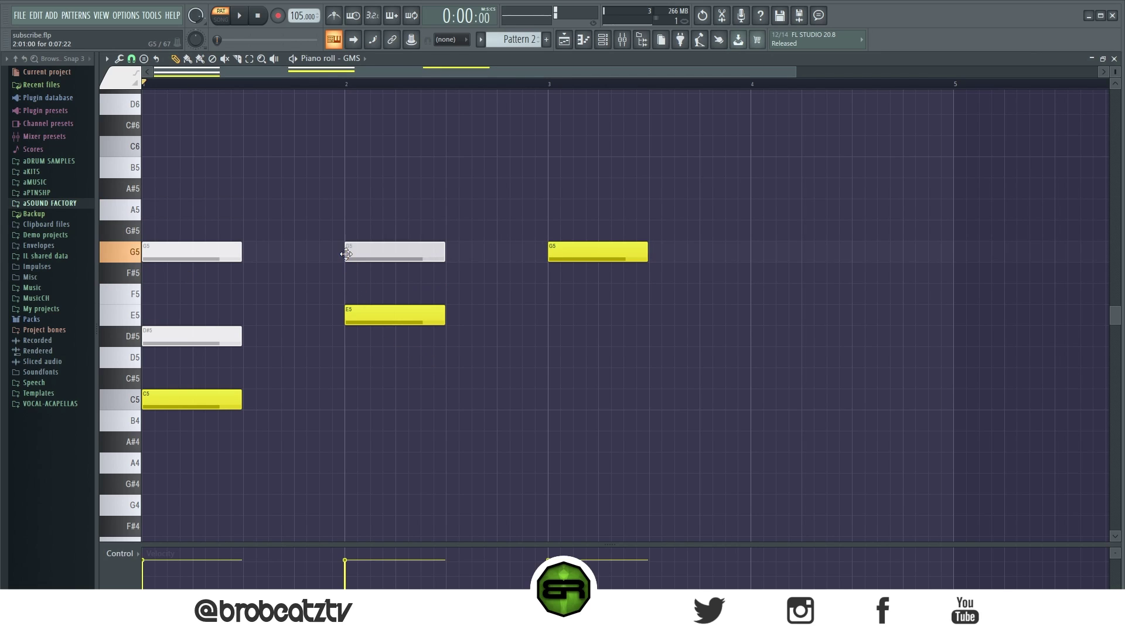
{"action": "left_click", "coordinate": [350, 167]}
{"action": "left_click_drag", "start_coordinate": [384, 171], "coordinate": [388, 159]}
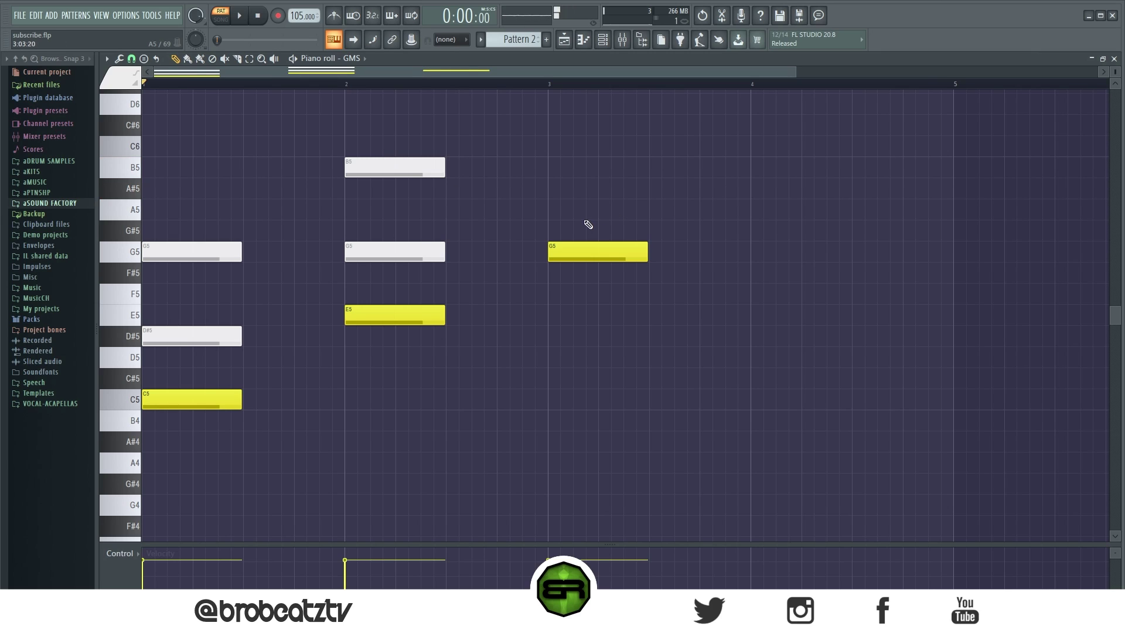
{"action": "left_click", "coordinate": [557, 189]}
{"action": "left_click_drag", "start_coordinate": [557, 126], "coordinate": [535, 89]}
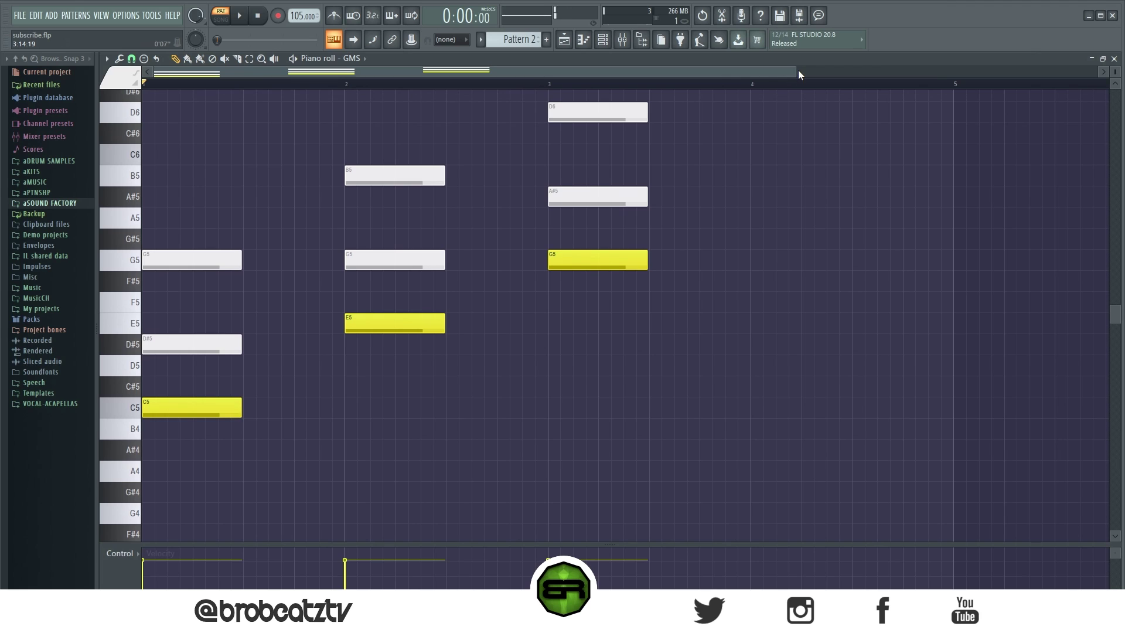
Step: Zoom in on the three chords, play them from the start and review the notes of the bar 2 and 3 chords
{"action": "left_click_drag", "start_coordinate": [793, 72], "coordinate": [549, 94]}
{"action": "left_click_drag", "start_coordinate": [1115, 72], "coordinate": [1115, 72]}
{"action": "left_click_drag", "start_coordinate": [1117, 314], "coordinate": [1114, 307]}
{"action": "key", "text": "space"}
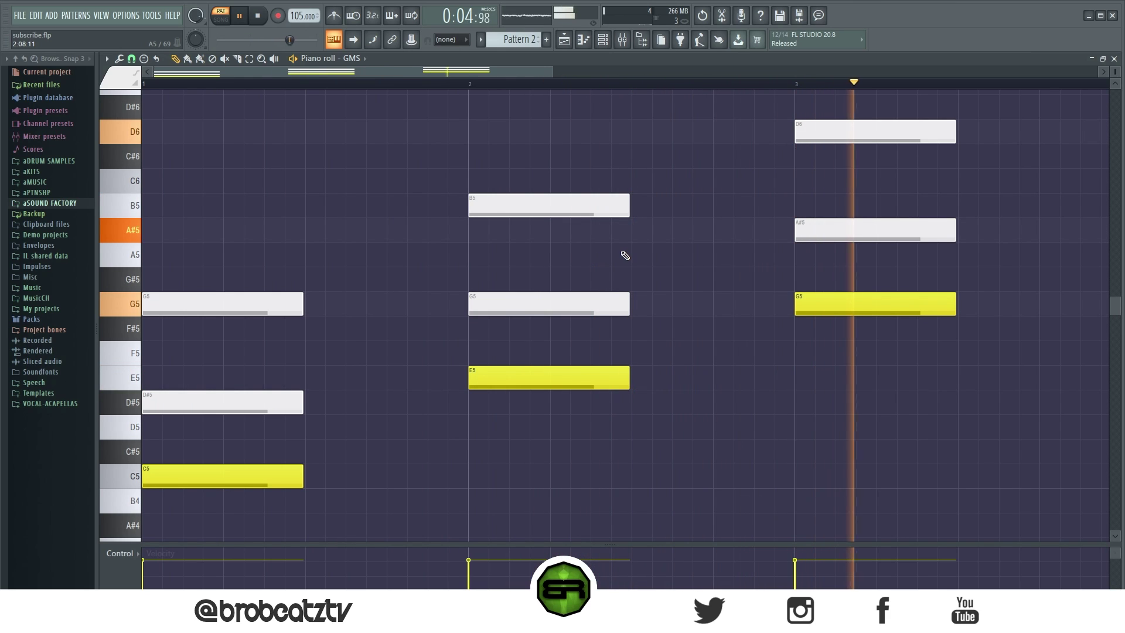
{"action": "key", "text": "space"}
{"action": "left_click_drag", "start_coordinate": [893, 108], "coordinate": [879, 352]}
{"action": "right_click", "coordinate": [788, 437]}
{"action": "left_click_drag", "start_coordinate": [620, 198], "coordinate": [569, 375]}
{"action": "right_click", "coordinate": [782, 350]}
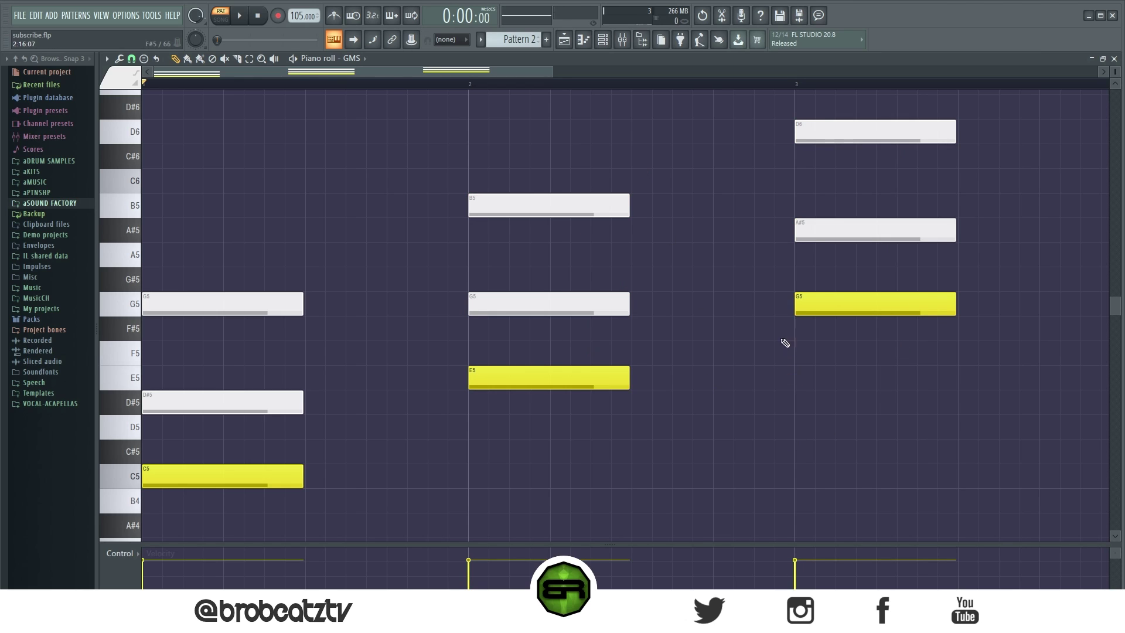
Step: Raise the D#5 note of the bar 1 chord to E5 and play the pattern
{"action": "left_click_drag", "start_coordinate": [810, 121], "coordinate": [912, 299]}
{"action": "left_click_drag", "start_coordinate": [264, 294], "coordinate": [310, 472]}
{"action": "right_click", "coordinate": [382, 362]}
{"action": "left_click_drag", "start_coordinate": [236, 402], "coordinate": [235, 377]}
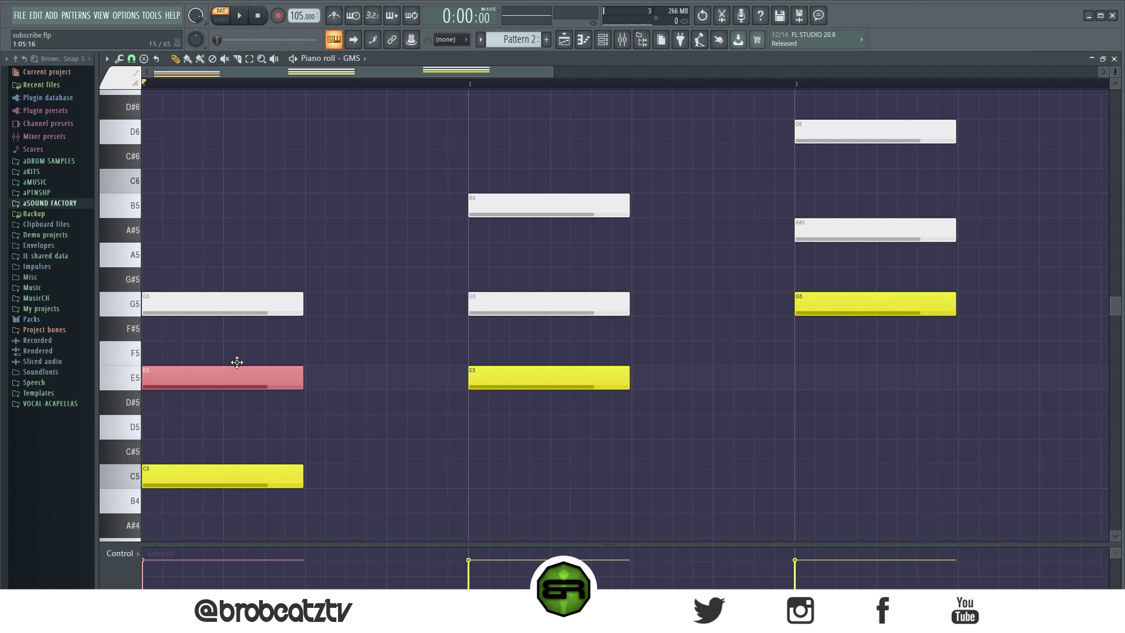
{"action": "left_click", "coordinate": [369, 251], "text": "ctrl"}
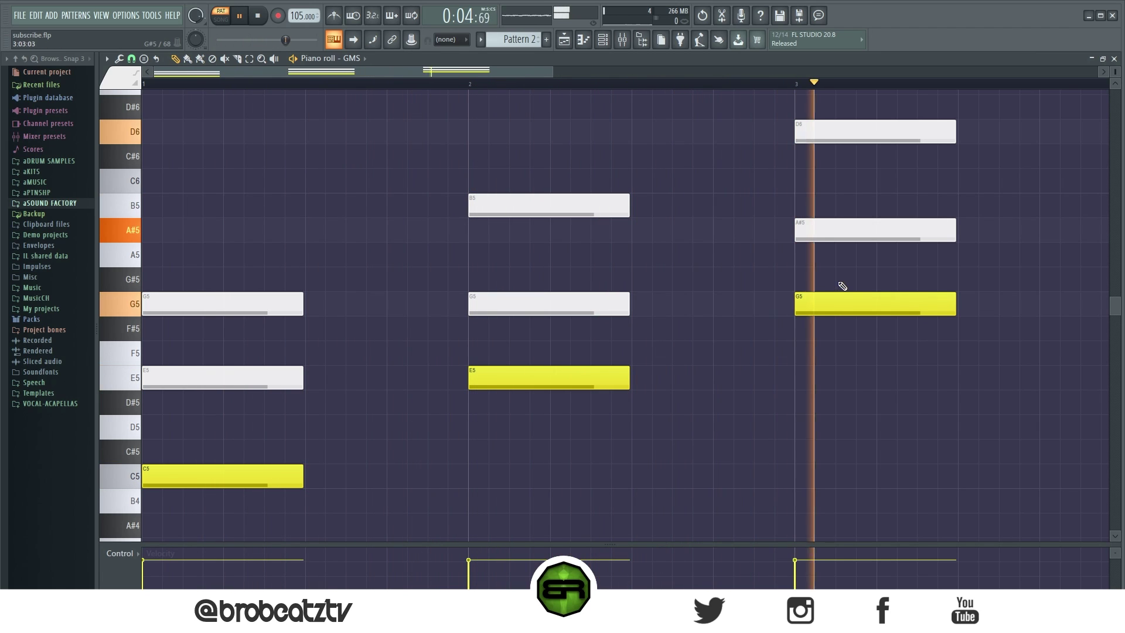
{"action": "key", "text": "space"}
Step: Raise the A#5 note of the bar 3 chord to B5 and play the pattern
{"action": "left_click_drag", "start_coordinate": [851, 231], "coordinate": [851, 205]}
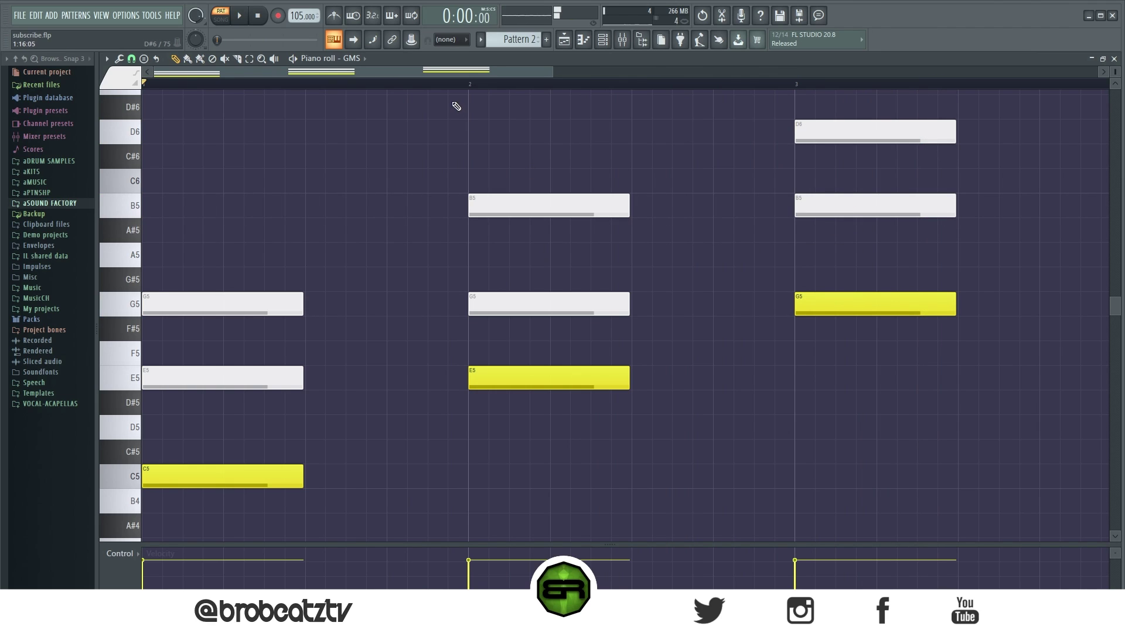
{"action": "key", "text": "space"}
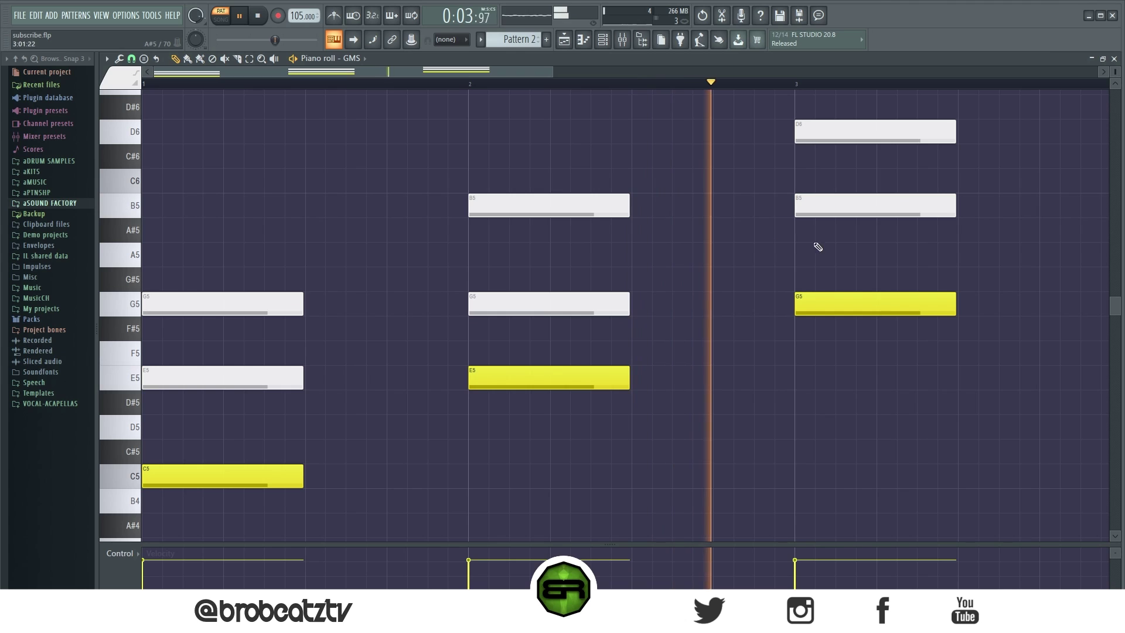
{"action": "key", "text": "space"}
{"action": "left_click_drag", "start_coordinate": [849, 234], "coordinate": [196, 476]}
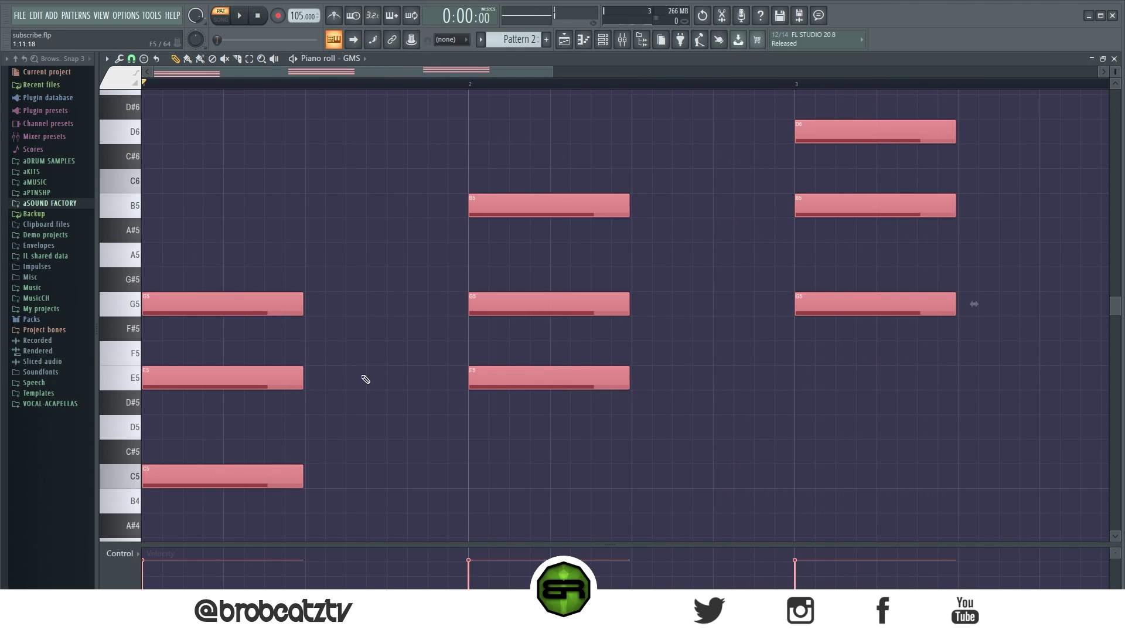
{"action": "left_click", "coordinate": [366, 363], "text": "ctrl"}
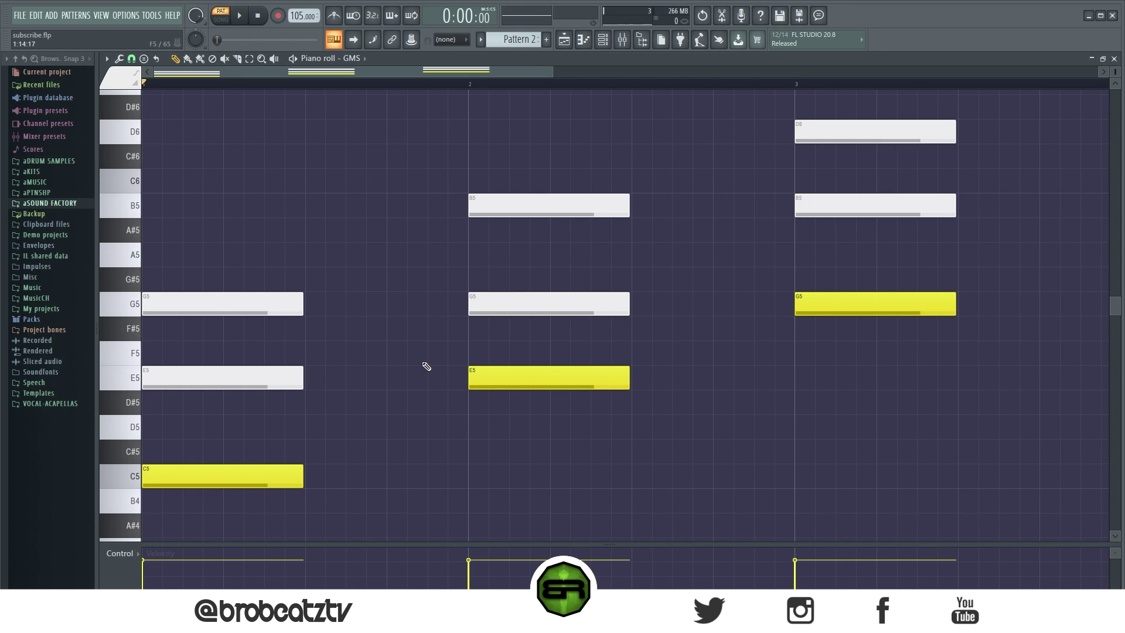
{"action": "left_click_drag", "start_coordinate": [470, 119], "coordinate": [643, 340]}
{"action": "left_click", "coordinate": [682, 297]}
Step: In Pattern 3, stack the notes D#5, F#5 and G#5 at the start of bar 1
{"action": "scroll", "coordinate": [518, 42], "scroll_direction": "up", "scroll_amount": 1}
{"action": "left_click_drag", "start_coordinate": [150, 412], "coordinate": [88, 414]}
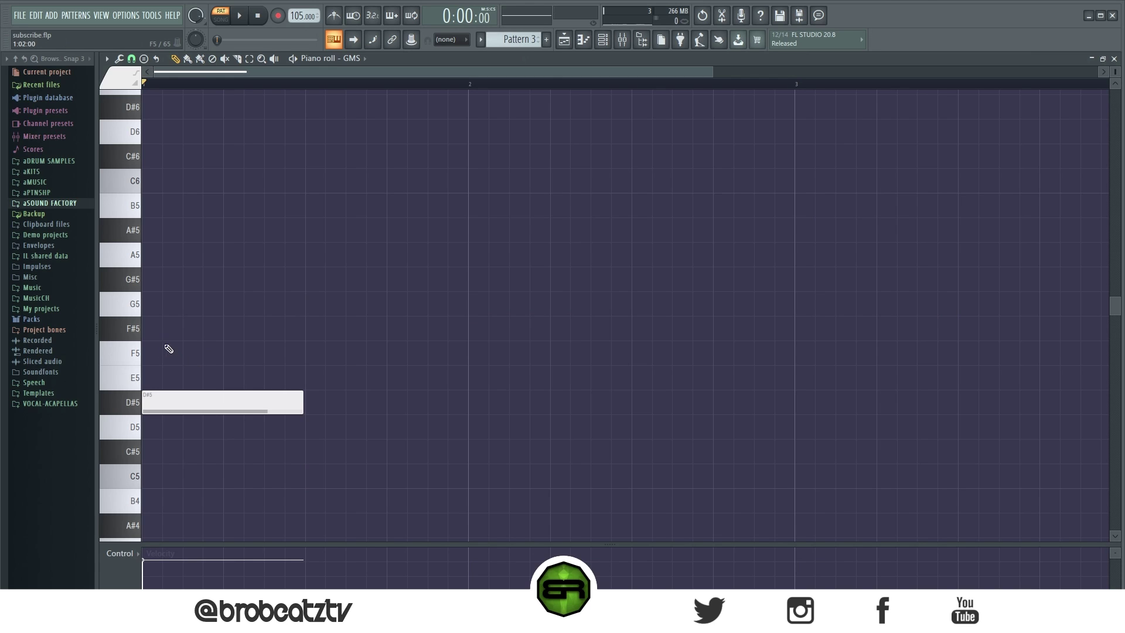
{"action": "left_click", "coordinate": [182, 333]}
{"action": "left_click", "coordinate": [170, 283]}
{"action": "mouse_move", "coordinate": [213, 218]}
{"action": "left_mouse_down"}
{"action": "mouse_move", "coordinate": [202, 417]}
{"action": "mouse_move", "coordinate": [399, 385]}
{"action": "mouse_move", "coordinate": [346, 382]}
{"action": "left_mouse_up"}
{"action": "right_click", "coordinate": [331, 380]}
{"action": "left_click_drag", "start_coordinate": [272, 206], "coordinate": [206, 476]}
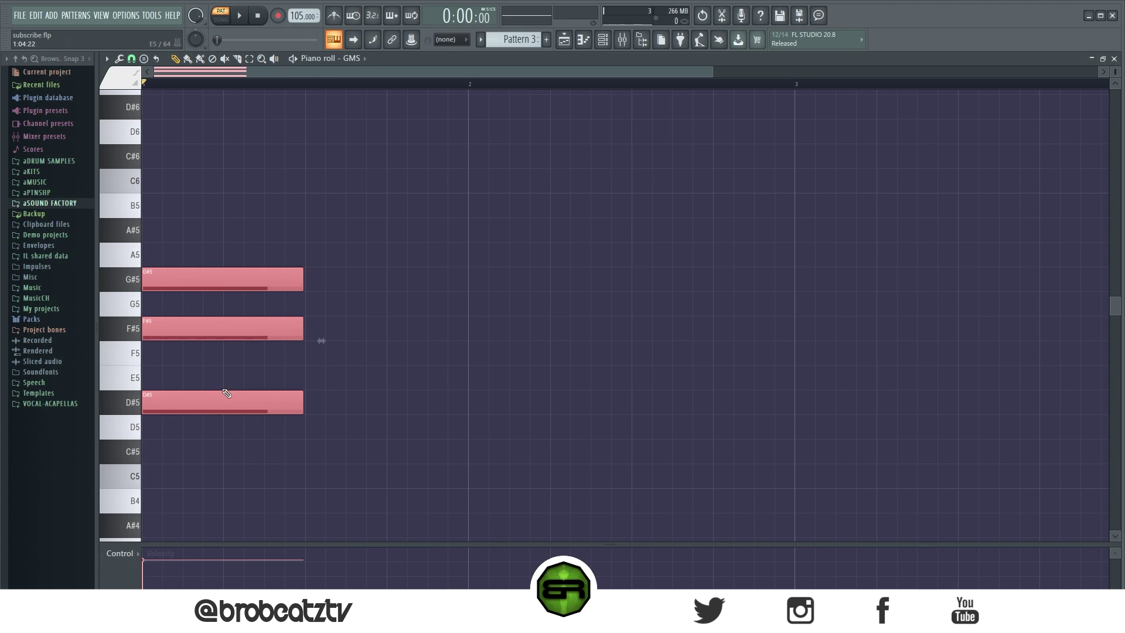
{"action": "left_click", "coordinate": [227, 373], "text": "ctrl"}
Step: Move the highest note of the Pattern 3 chord up to A#5 and play the chord
{"action": "left_click", "coordinate": [157, 233]}
{"action": "right_click", "coordinate": [169, 234]}
{"action": "mouse_move", "coordinate": [178, 277]}
{"action": "left_mouse_down"}
{"action": "mouse_move", "coordinate": [172, 202]}
{"action": "mouse_move", "coordinate": [208, 221]}
{"action": "left_mouse_up"}
{"action": "key", "text": "space"}
{"action": "key", "text": "space"}
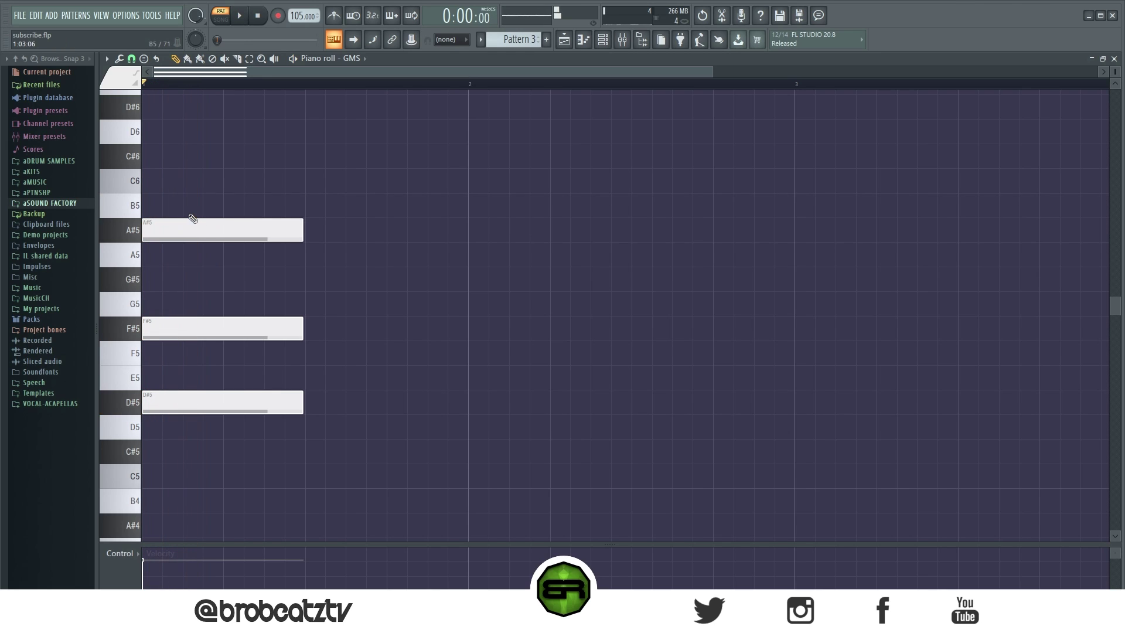
{"action": "left_click", "coordinate": [198, 160]}
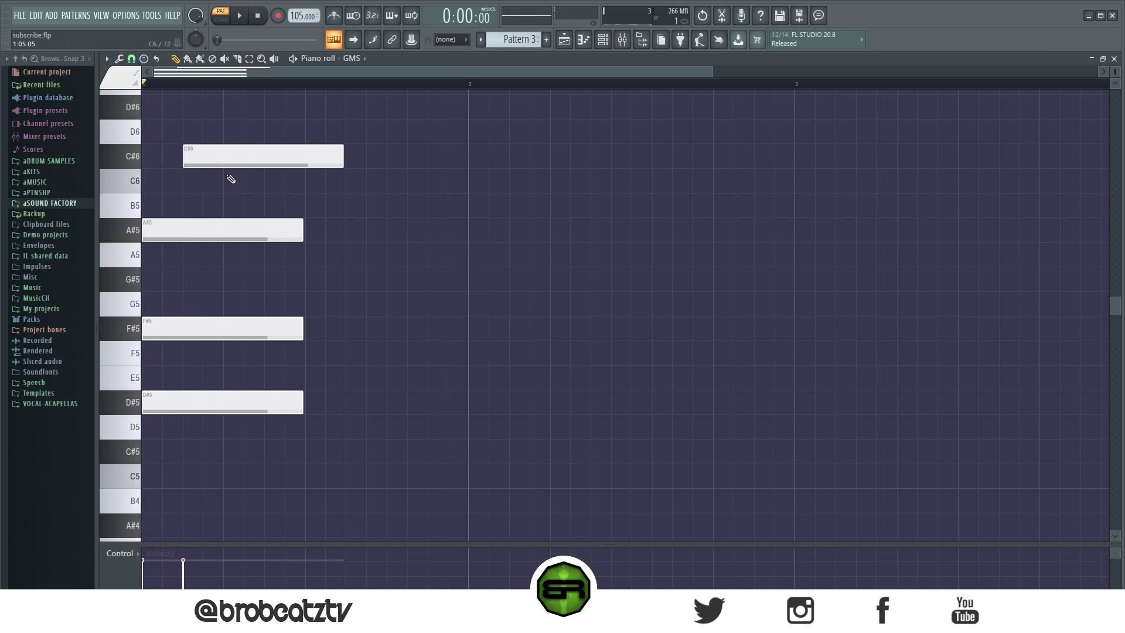
{"action": "left_click_drag", "start_coordinate": [216, 168], "coordinate": [179, 179]}
{"action": "right_click", "coordinate": [204, 179]}
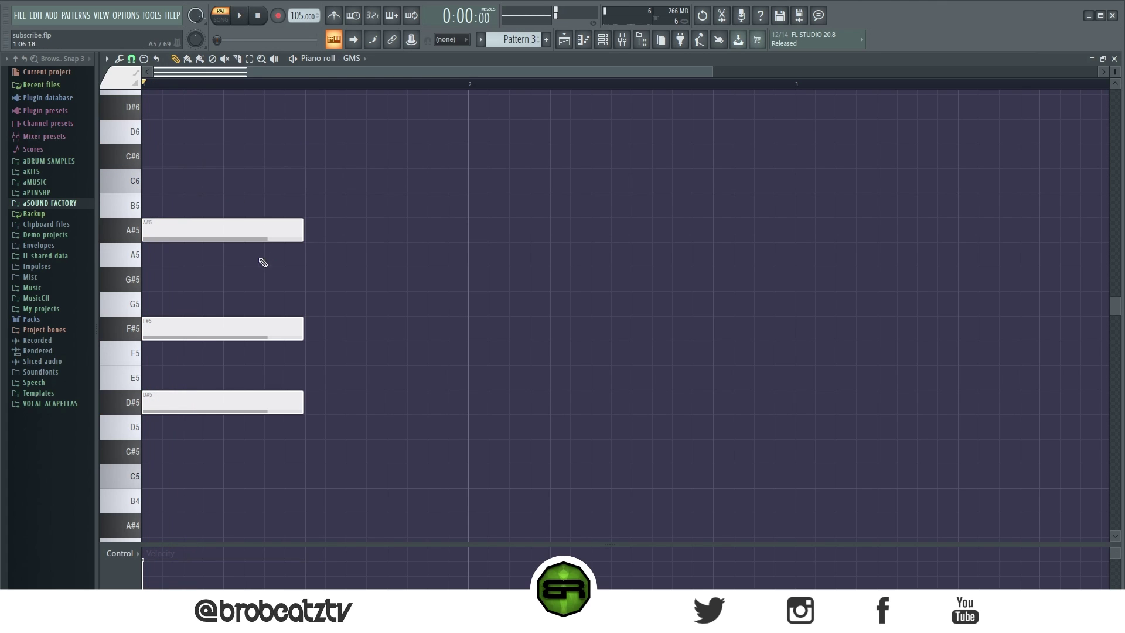
{"action": "key", "text": "ctrl+a"}
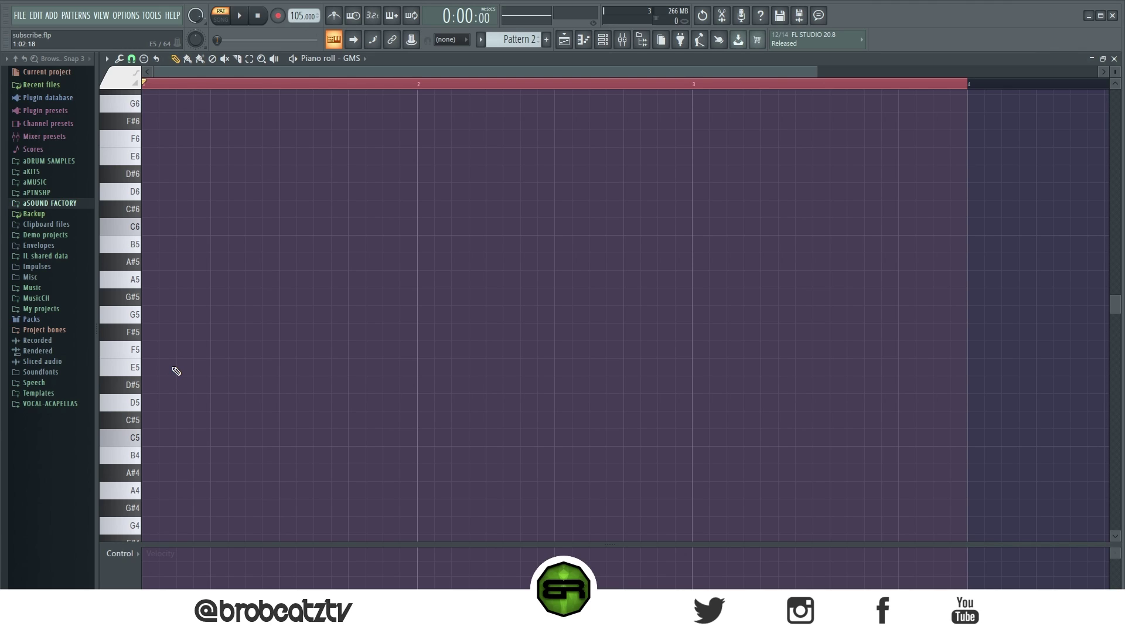
{"action": "left_click", "coordinate": [153, 369]}
{"action": "left_click", "coordinate": [169, 332]}
{"action": "left_click_drag", "start_coordinate": [198, 276], "coordinate": [168, 276]}
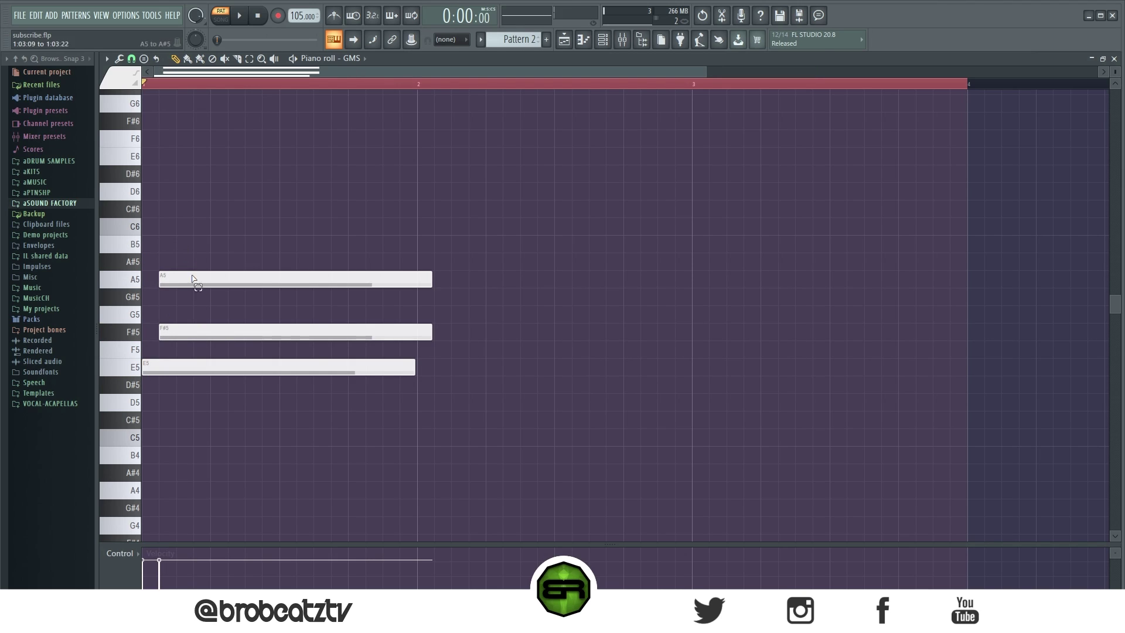
{"action": "left_click_drag", "start_coordinate": [217, 364], "coordinate": [487, 369]}
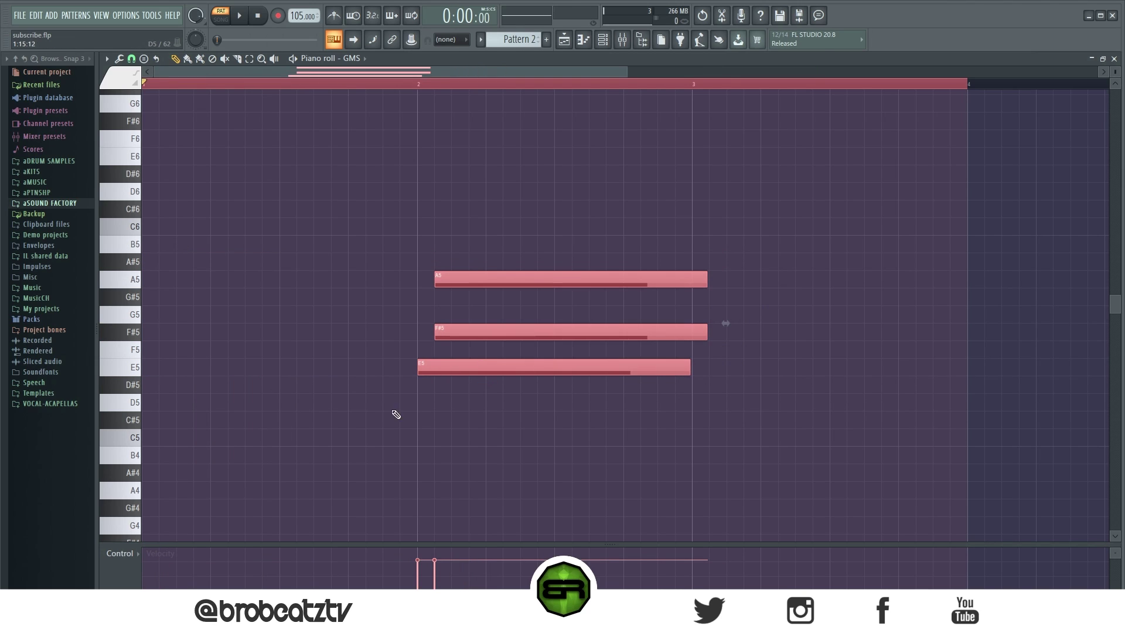
{"action": "key", "text": "ctrl+d"}
{"action": "key", "text": "Delete"}
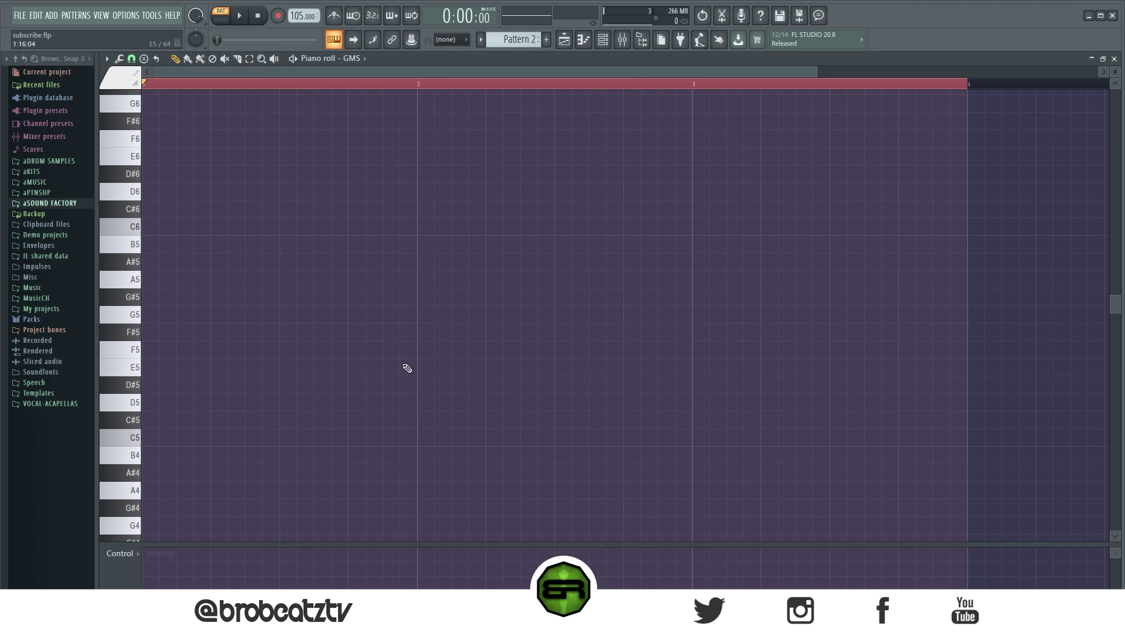
Step: In the empty Pattern 2, build a chord in bar 1 from the notes E5, G5 and B5
{"action": "left_click", "coordinate": [163, 369]}
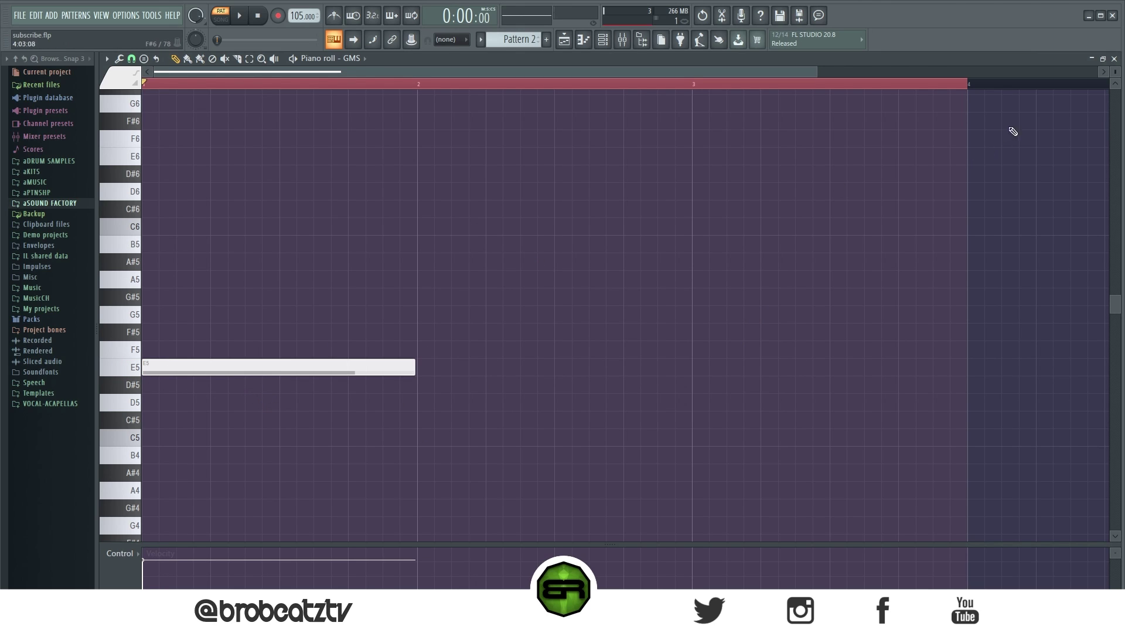
{"action": "left_click_drag", "start_coordinate": [1112, 75], "coordinate": [1112, 80]}
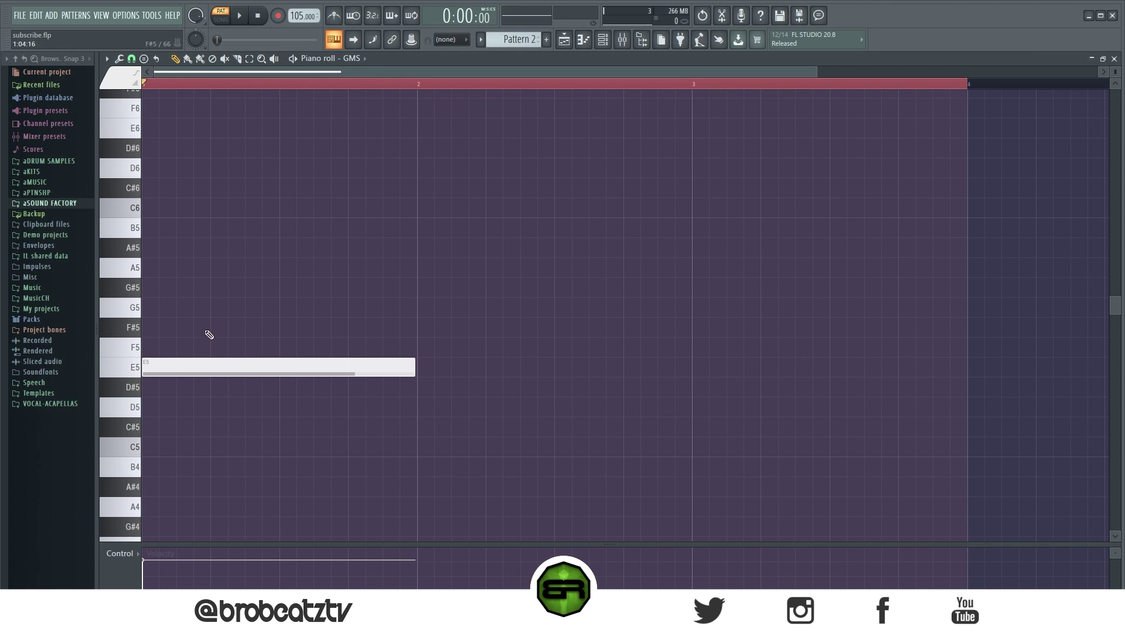
{"action": "left_click_drag", "start_coordinate": [351, 313], "coordinate": [82, 306]}
{"action": "left_click", "coordinate": [154, 229]}
Step: Examine the root, third and fifth of the bar 1 chord and the semitone spacing between them
{"action": "left_click_drag", "start_coordinate": [286, 204], "coordinate": [316, 417]}
{"action": "left_click", "coordinate": [310, 421]}
{"action": "left_click", "coordinate": [156, 370]}
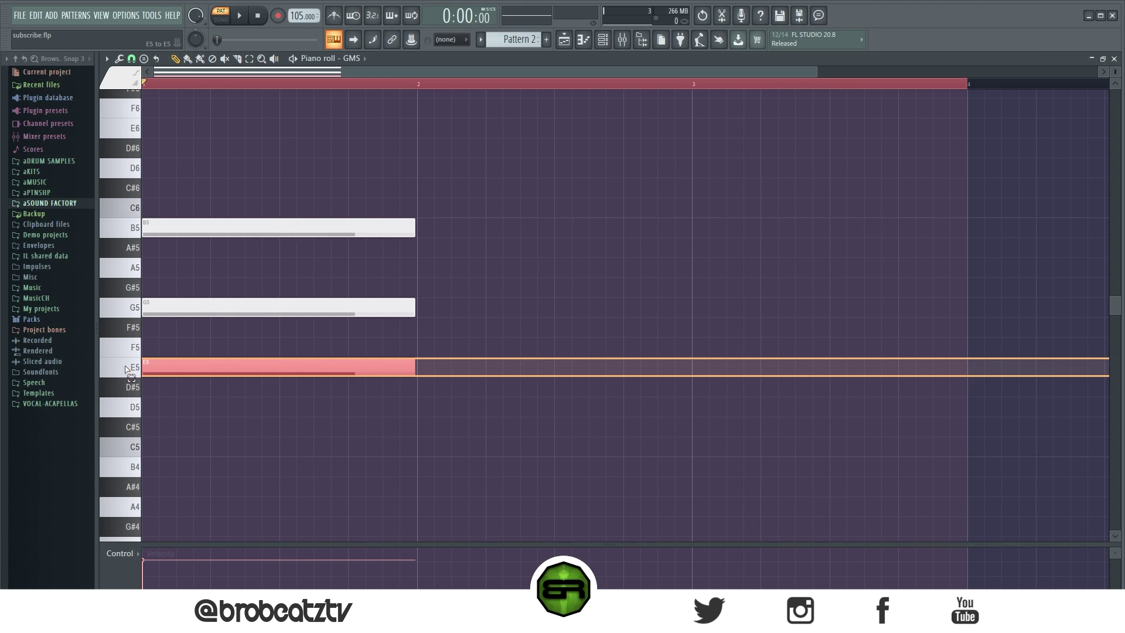
{"action": "left_click_drag", "start_coordinate": [168, 201], "coordinate": [291, 361]}
{"action": "left_click", "coordinate": [562, 301]}
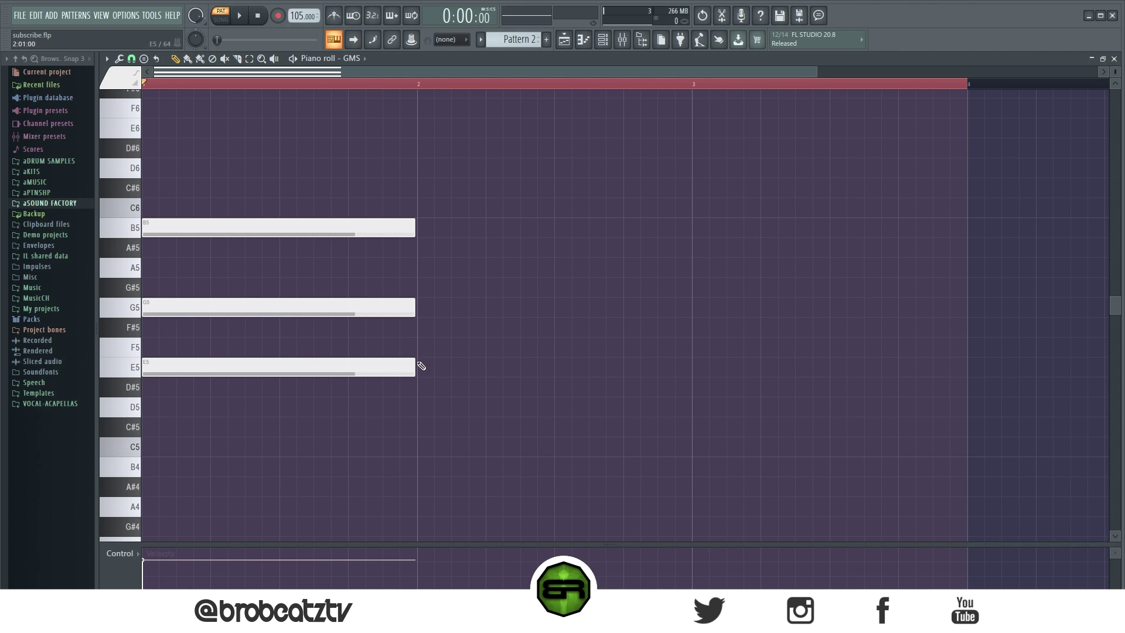
{"action": "left_click", "coordinate": [421, 368]}
{"action": "left_click", "coordinate": [420, 327]}
{"action": "left_click", "coordinate": [424, 306]}
{"action": "left_click_drag", "start_coordinate": [431, 291], "coordinate": [447, 157]}
{"action": "right_click", "coordinate": [453, 103]}
{"action": "left_click_drag", "start_coordinate": [450, 95], "coordinate": [716, 476]}
{"action": "left_click", "coordinate": [623, 445]}
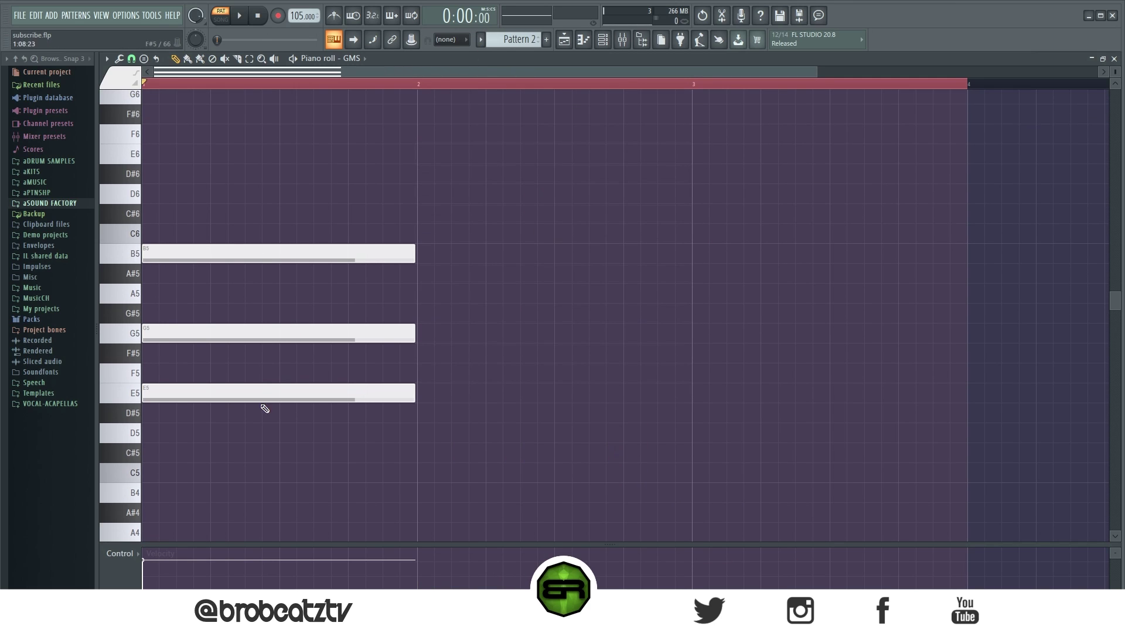
Step: Try the middle note of the bar 1 chord at G#5, and move it back to G5
{"action": "left_click_drag", "start_coordinate": [264, 340], "coordinate": [226, 304]}
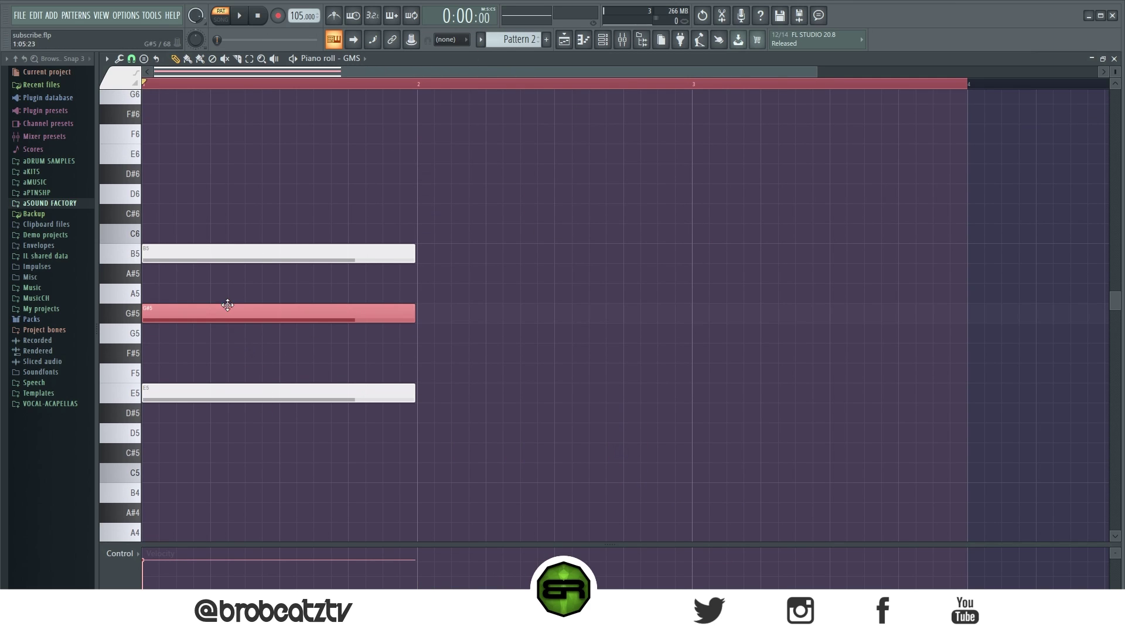
{"action": "key", "text": "ctrl+a"}
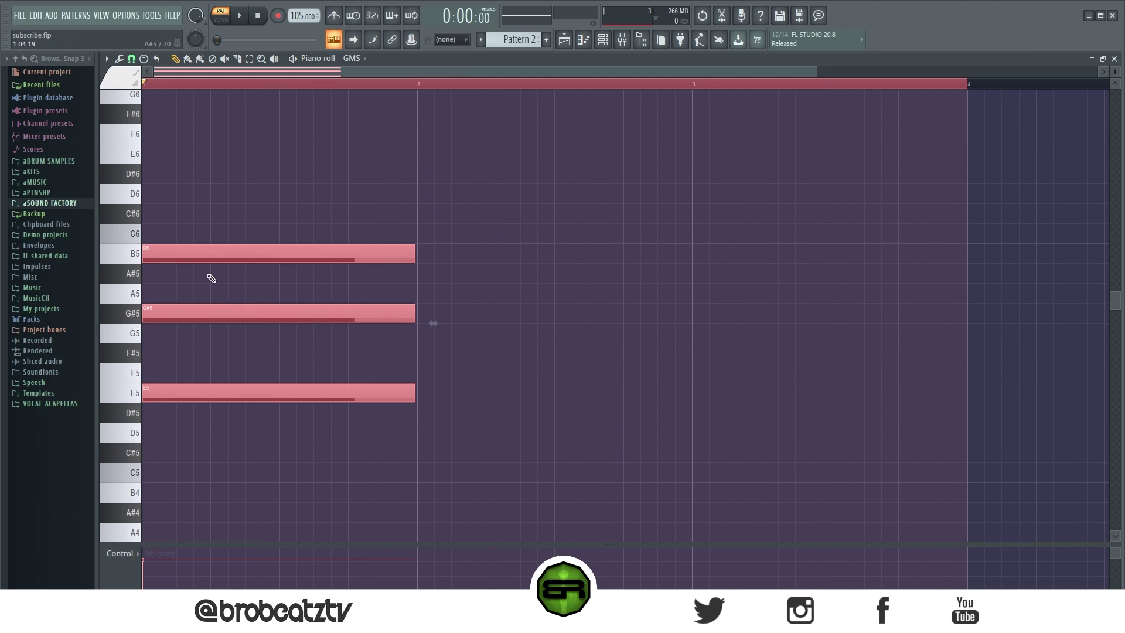
{"action": "key", "text": "ctrl+d"}
{"action": "left_click_drag", "start_coordinate": [484, 225], "coordinate": [346, 363]}
{"action": "key", "text": "ctrl+d"}
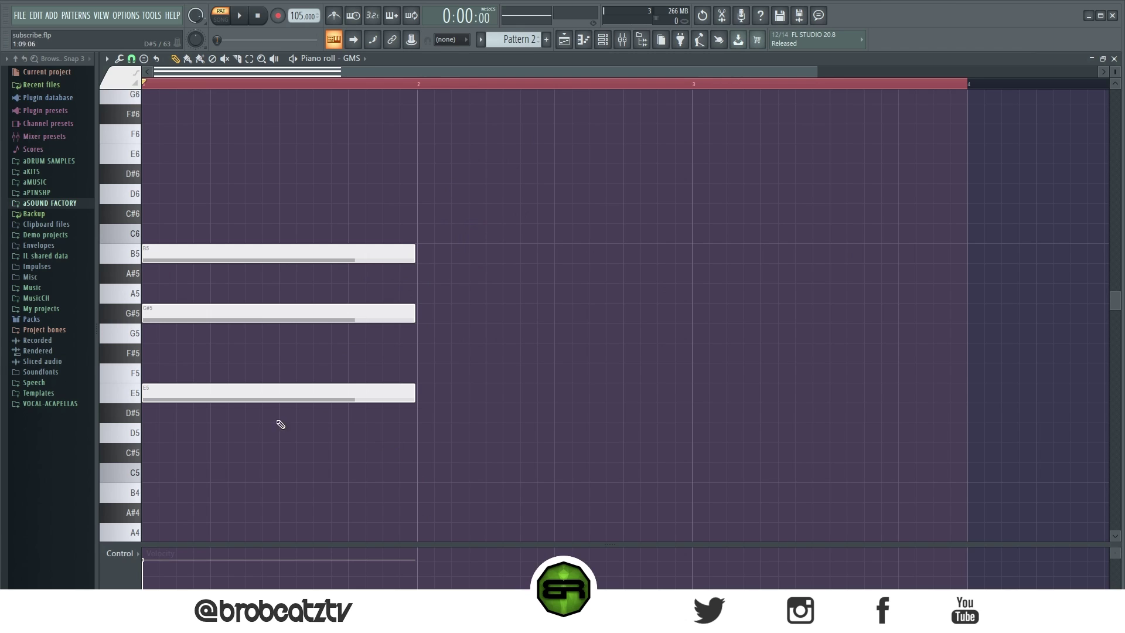
{"action": "left_click_drag", "start_coordinate": [229, 314], "coordinate": [226, 334]}
{"action": "key", "text": "ctrl+a"}
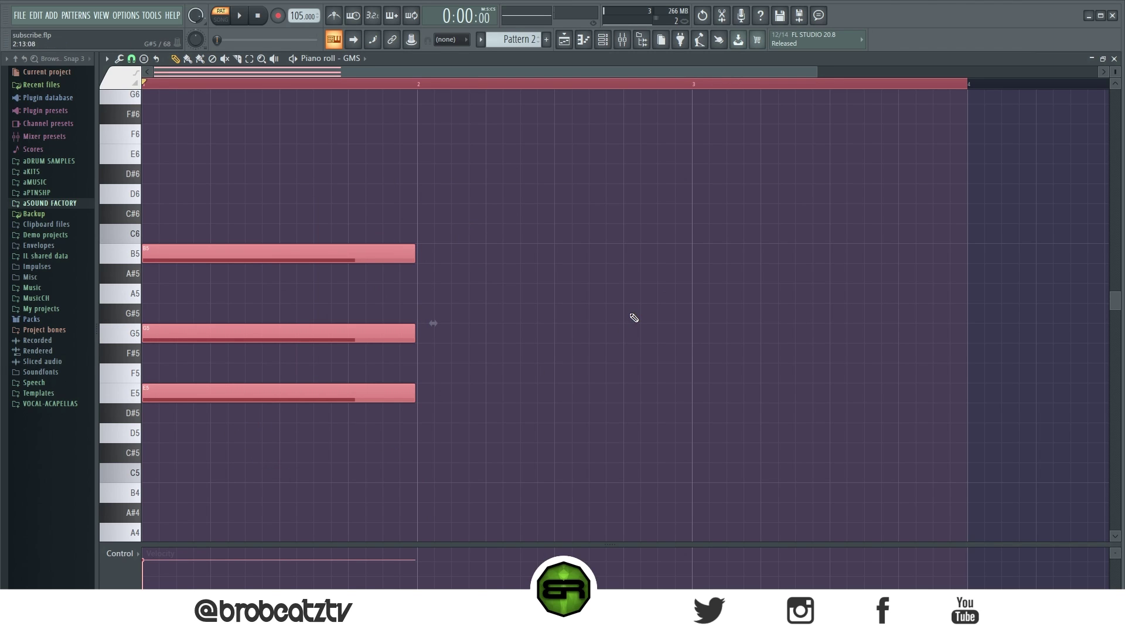
Step: Add an E4 bass note one octave below the E5 root in bar 1 and play the chord
{"action": "scroll", "coordinate": [241, 349], "scroll_direction": "up", "scroll_amount": 1}
{"action": "left_click", "coordinate": [202, 331], "text": "ctrl"}
{"action": "left_click_drag", "start_coordinate": [202, 330], "coordinate": [204, 411]}
{"action": "scroll", "coordinate": [242, 409], "scroll_direction": "up", "scroll_amount": 1}
{"action": "left_click_drag", "start_coordinate": [1115, 72], "coordinate": [1115, 78]}
{"action": "scroll", "coordinate": [782, 311], "scroll_direction": "up", "scroll_amount": 1}
{"action": "left_click_drag", "start_coordinate": [436, 126], "coordinate": [323, 305]}
{"action": "left_click", "coordinate": [324, 309]}
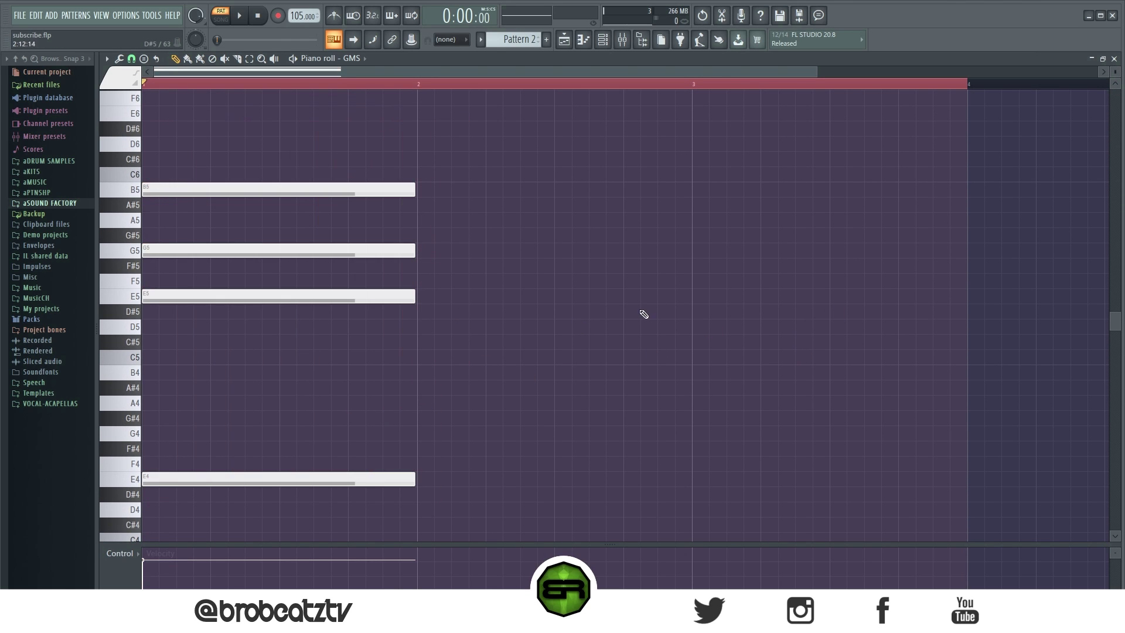
{"action": "key", "text": "space"}
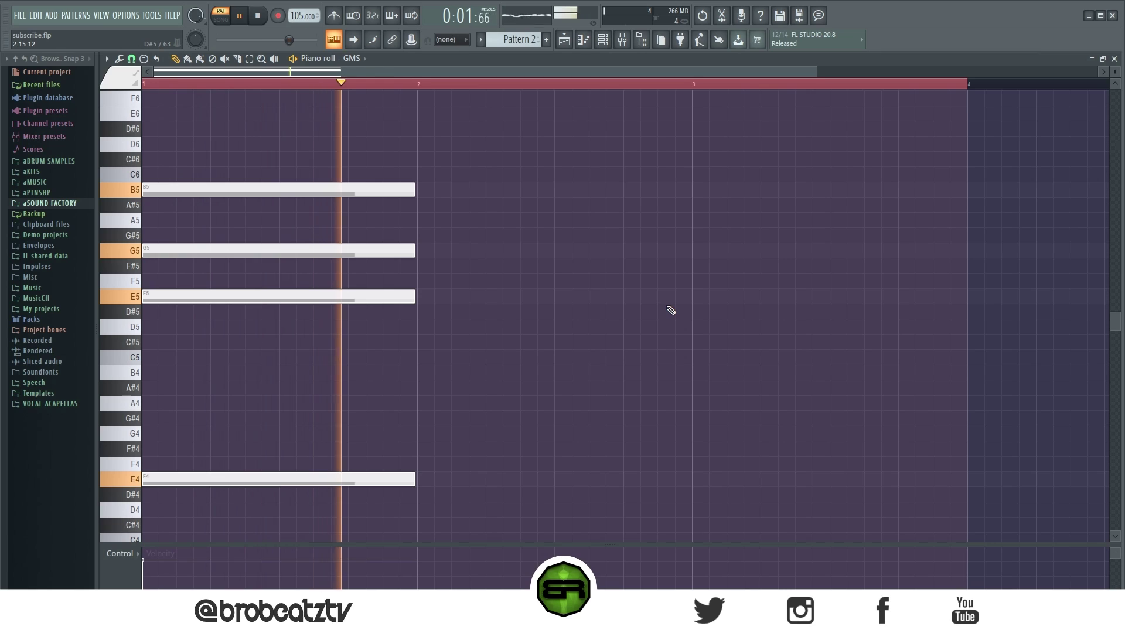
{"action": "key", "text": "space"}
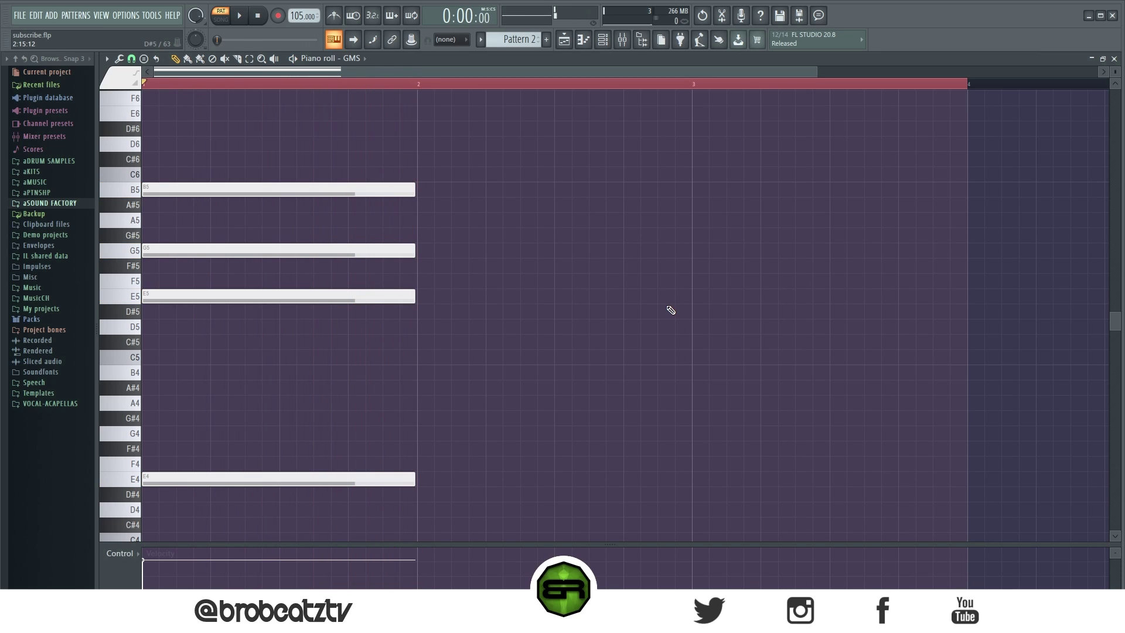
Step: Review the individual notes of the bar 1 chord, including its bass note
{"action": "left_click", "coordinate": [426, 269]}
{"action": "right_click", "coordinate": [425, 263]}
{"action": "left_click_drag", "start_coordinate": [454, 121], "coordinate": [206, 501]}
{"action": "left_click", "coordinate": [600, 345], "text": "ctrl"}
{"action": "left_click", "coordinate": [342, 250]}
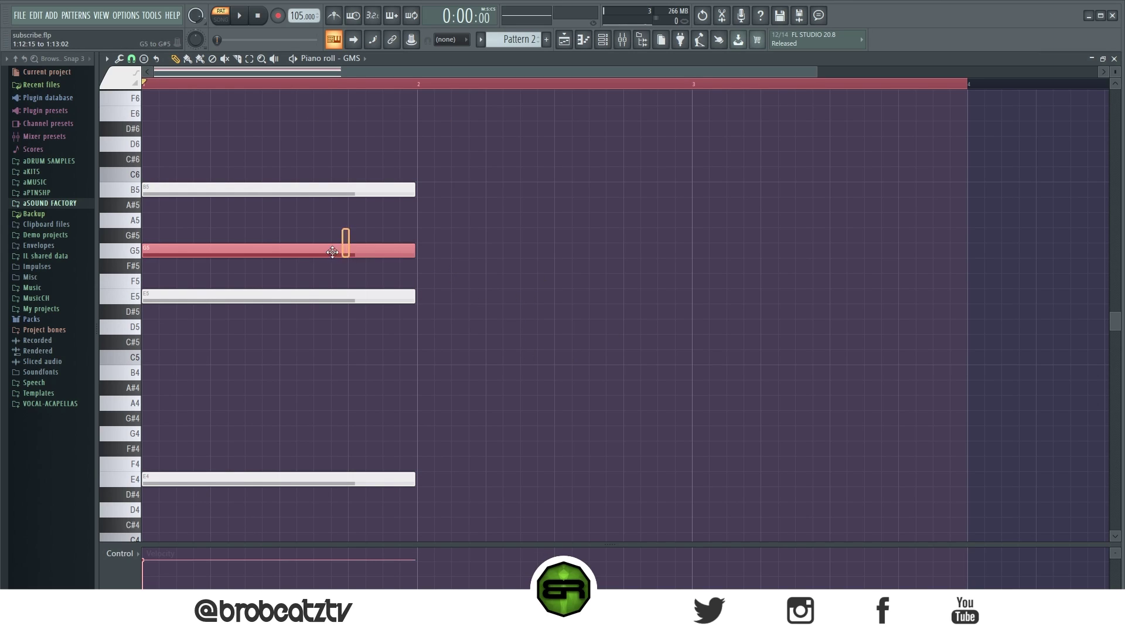
{"action": "left_click", "coordinate": [299, 295]}
{"action": "left_click", "coordinate": [304, 251]}
{"action": "left_click", "coordinate": [474, 332], "text": "ctrl"}
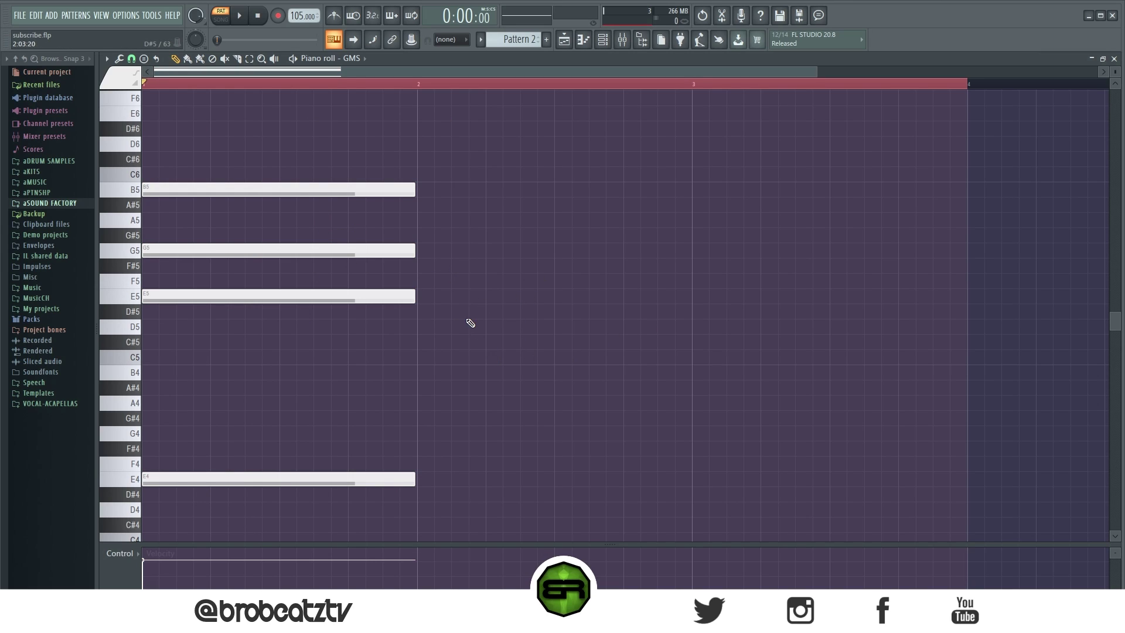
Step: Build a chord in bar 2 from the G5 root with A#5 and D6 above it
{"action": "left_click", "coordinate": [422, 253]}
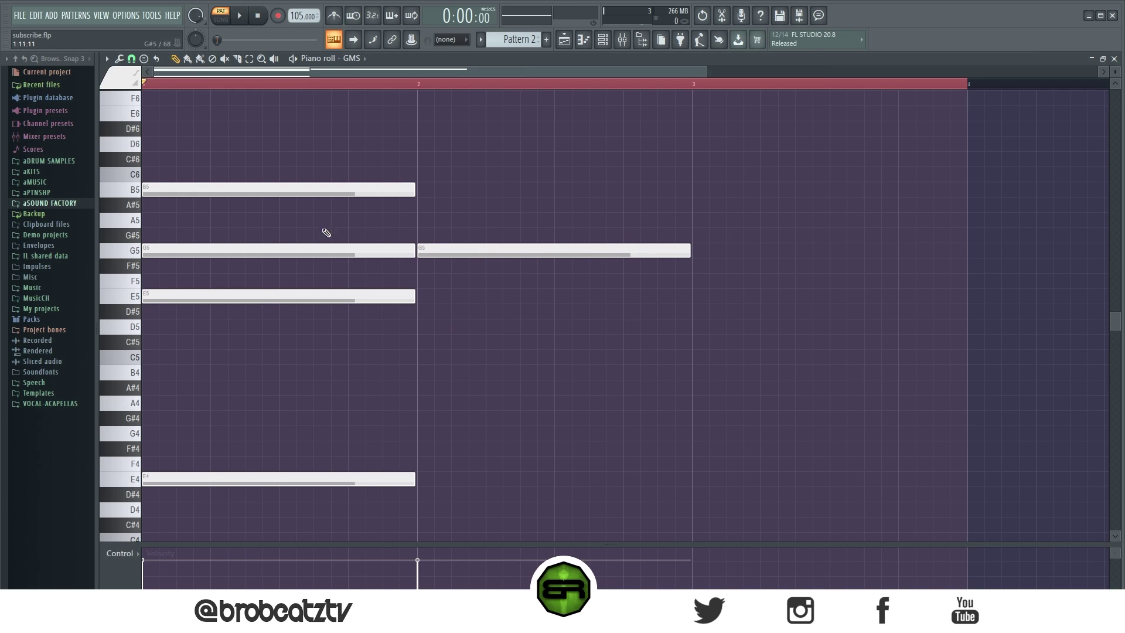
{"action": "left_click", "coordinate": [436, 252]}
{"action": "left_click", "coordinate": [462, 301]}
{"action": "left_click", "coordinate": [420, 205]}
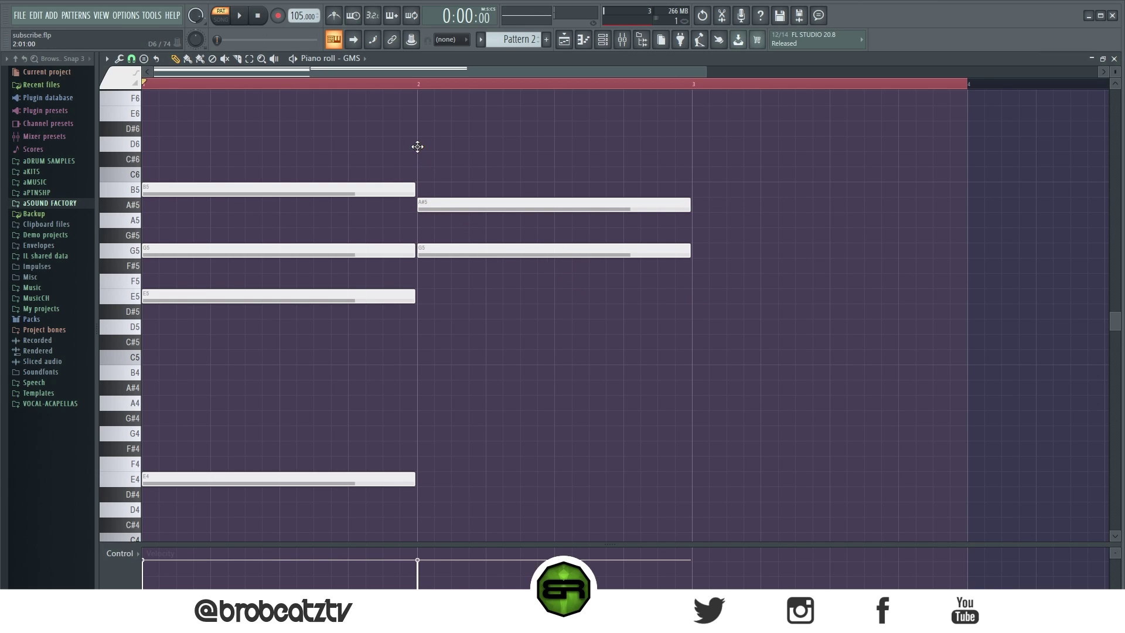
{"action": "left_click", "coordinate": [417, 146]}
Step: Add a G4 bass note one octave below the bar 2 root and play both chords
{"action": "left_click_drag", "start_coordinate": [525, 253], "coordinate": [477, 419]}
{"action": "key", "text": "space"}
{"action": "left_click", "coordinate": [786, 352]}
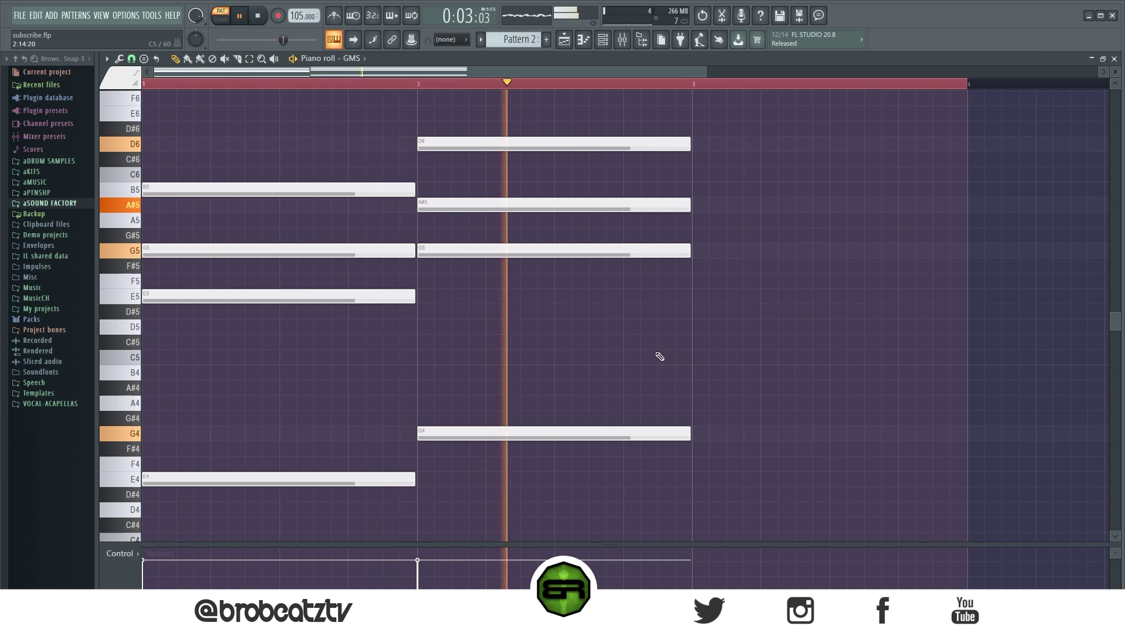
{"action": "key", "text": "space"}
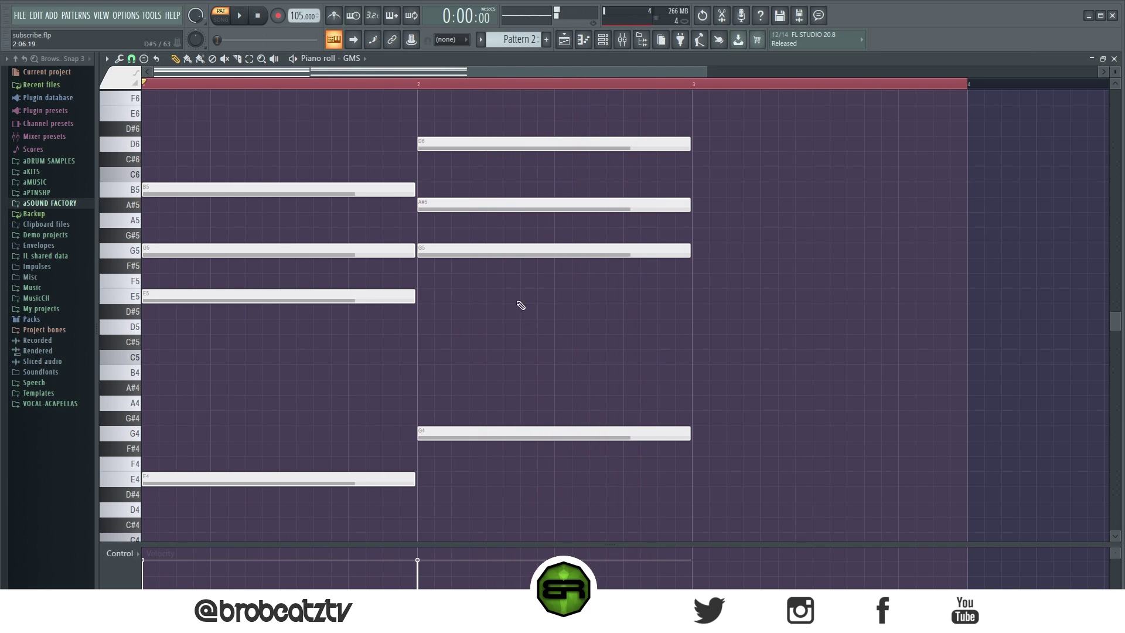
Step: Play the chords with the bar 2 middle note raised to B5, and return that note to A#5
{"action": "double_click", "coordinate": [510, 206]}
{"action": "key", "text": "Escape"}
{"action": "left_click_drag", "start_coordinate": [502, 204], "coordinate": [505, 185]}
{"action": "key", "text": "space"}
{"action": "left_click", "coordinate": [940, 265], "text": "ctrl"}
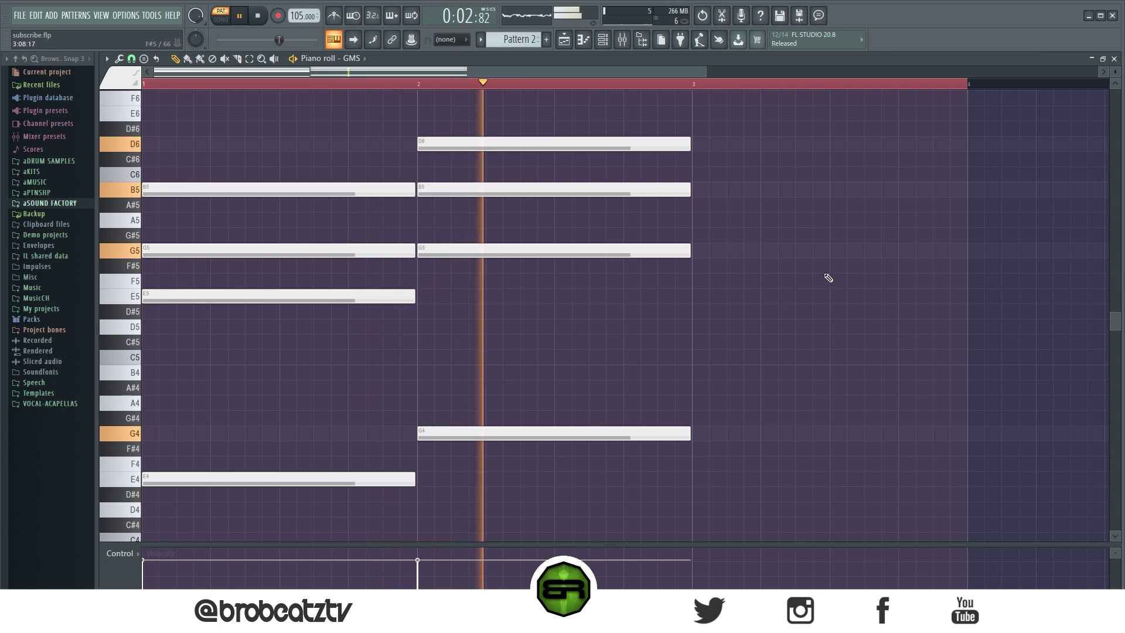
{"action": "key", "text": "space"}
{"action": "left_click_drag", "start_coordinate": [467, 193], "coordinate": [465, 206]}
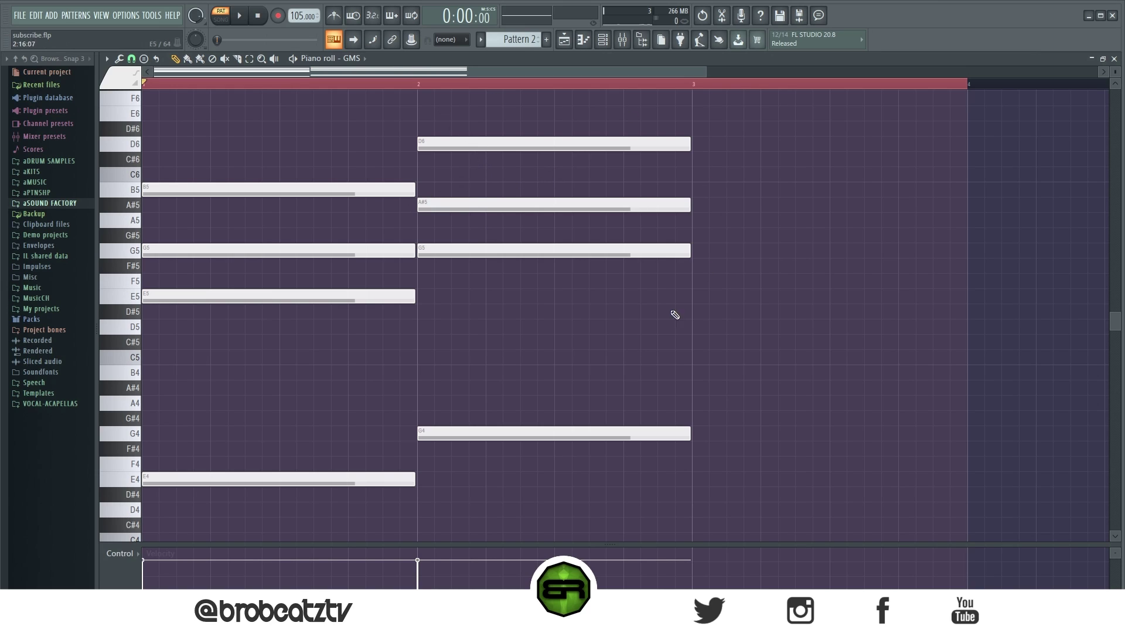
Step: Examine the bar 2 chord with its notes highlighted, and raise its middle note to B5
{"action": "left_click_drag", "start_coordinate": [423, 145], "coordinate": [559, 255]}
{"action": "right_click", "coordinate": [489, 347]}
{"action": "left_click_drag", "start_coordinate": [461, 205], "coordinate": [461, 187]}
{"action": "left_click_drag", "start_coordinate": [414, 109], "coordinate": [643, 299]}
{"action": "right_click", "coordinate": [643, 299]}
{"action": "mouse_move", "coordinate": [518, 194]}
{"action": "left_mouse_down"}
{"action": "mouse_move", "coordinate": [517, 204]}
{"action": "mouse_move", "coordinate": [533, 189]}
{"action": "left_mouse_up"}
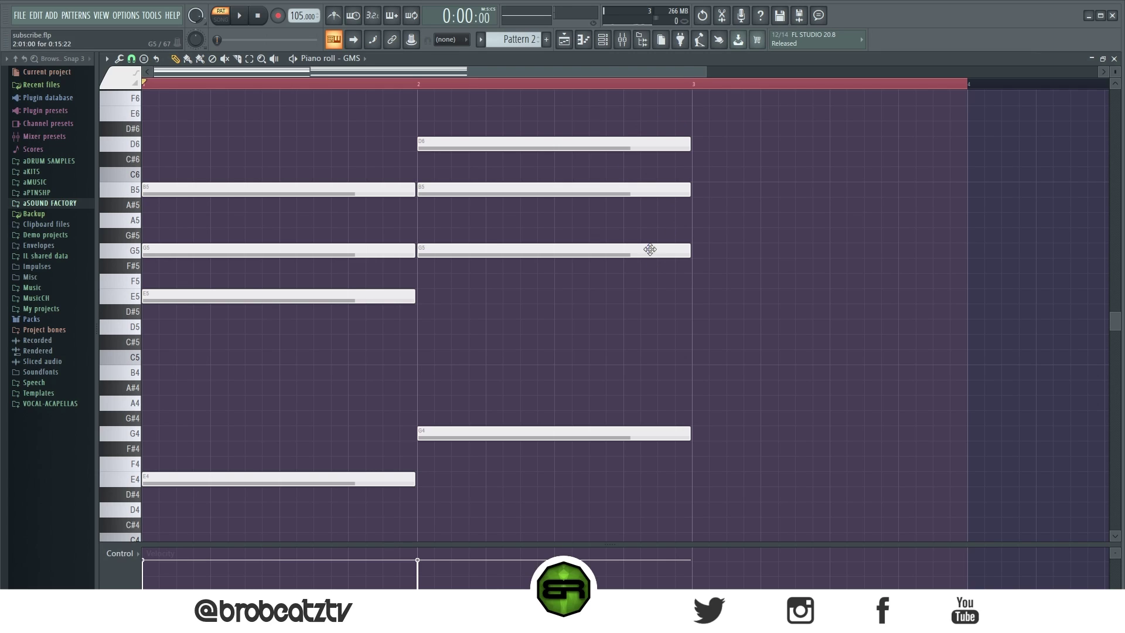
Step: Build a chord in bar 3 from B5, D6 and F#6, and add a B4 bass note an octave below the root
{"action": "left_click_drag", "start_coordinate": [714, 190], "coordinate": [697, 190]}
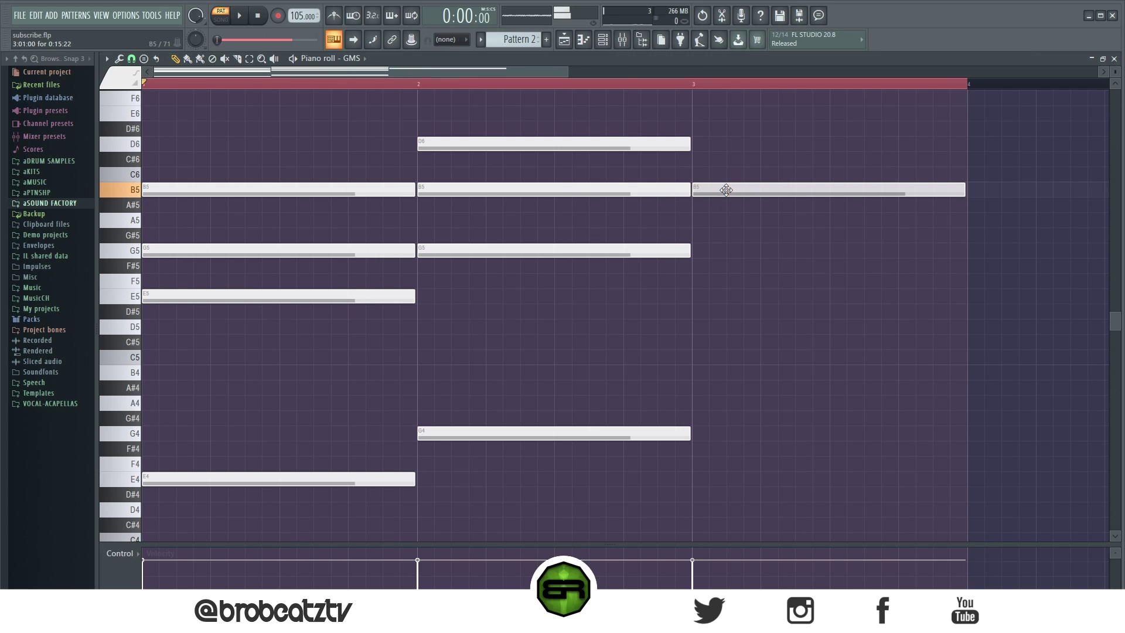
{"action": "left_click", "coordinate": [698, 144]}
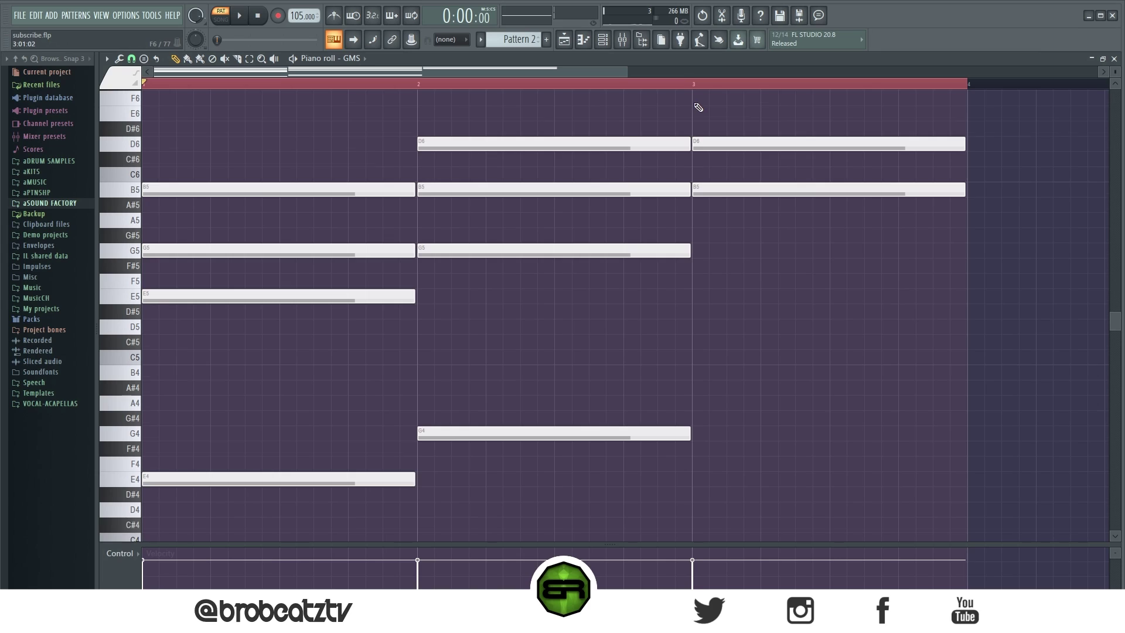
{"action": "scroll", "coordinate": [696, 111], "scroll_direction": "up", "scroll_amount": 1}
{"action": "left_click", "coordinate": [701, 130]}
{"action": "left_click_drag", "start_coordinate": [718, 235], "coordinate": [716, 372]}
Step: Play the three chords together with their bass notes
{"action": "scroll", "coordinate": [718, 399], "scroll_direction": "down", "scroll_amount": 1}
{"action": "left_click_drag", "start_coordinate": [1115, 72], "coordinate": [1115, 63]}
{"action": "key", "text": "space"}
{"action": "left_click", "coordinate": [1058, 269], "text": "ctrl"}
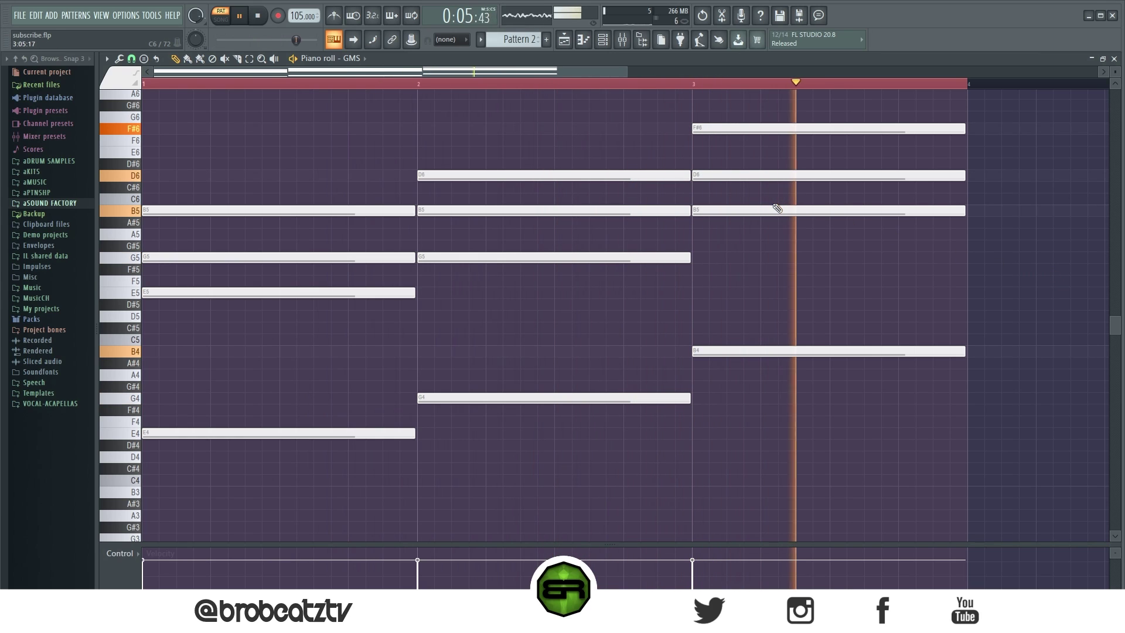
{"action": "key", "text": "space"}
Step: Play the chords from bar 2 with the bar 3 middle note raised to D#6, and return that note to D6
{"action": "left_click_drag", "start_coordinate": [768, 176], "coordinate": [771, 166]}
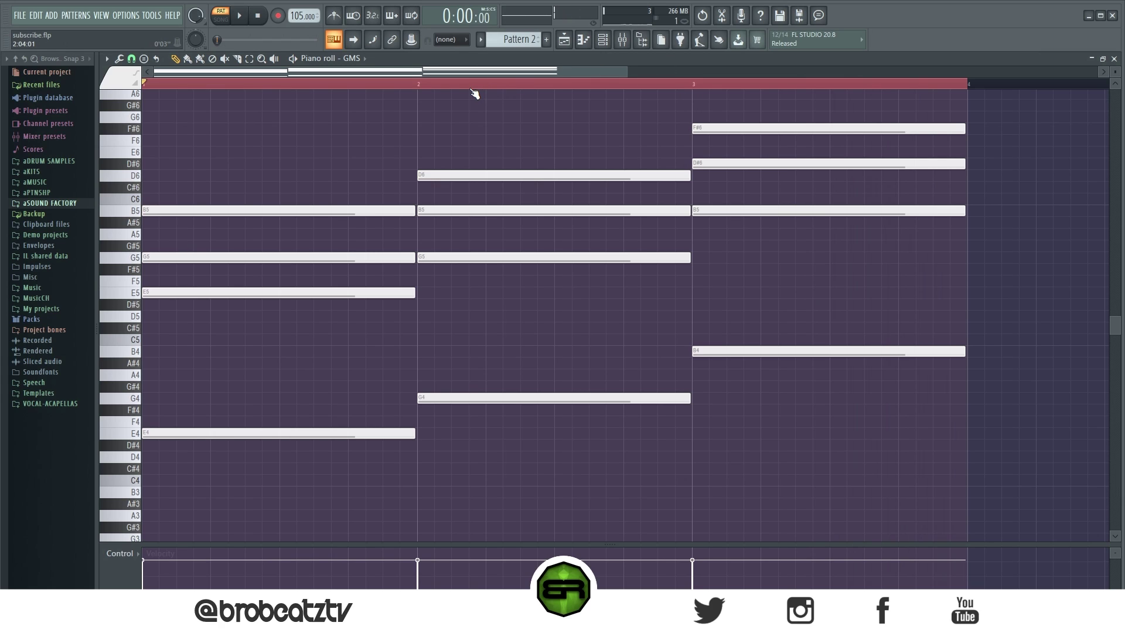
{"action": "left_click", "coordinate": [417, 85]}
{"action": "key", "text": "space"}
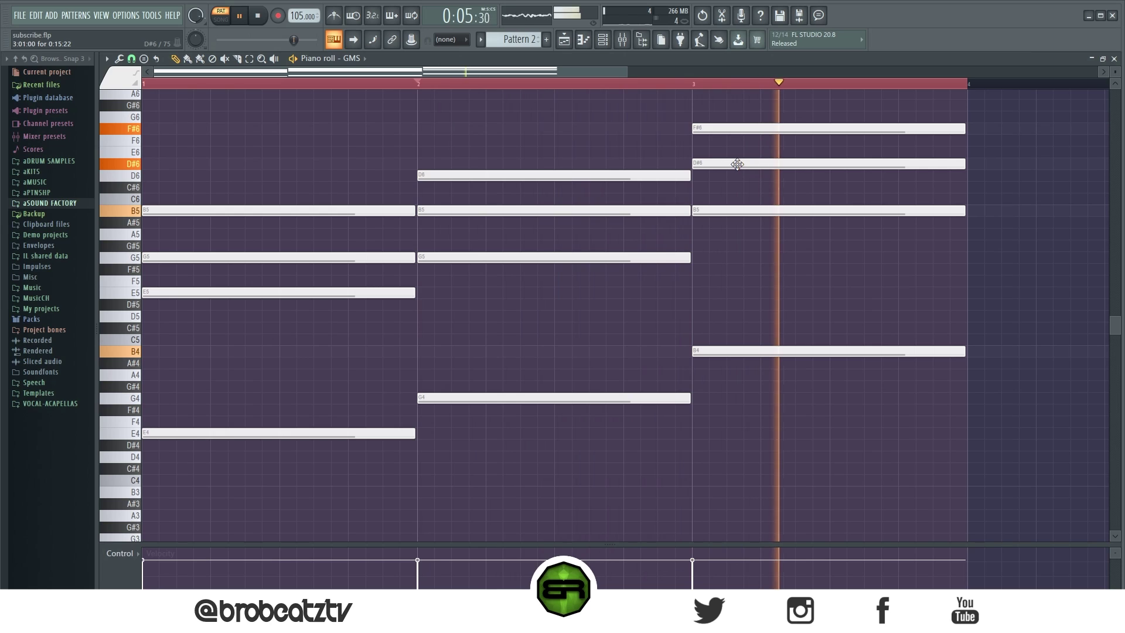
{"action": "key", "text": "space"}
{"action": "left_click_drag", "start_coordinate": [736, 164], "coordinate": [737, 176]}
Step: Highlight the whole bar 3 chord, clear the selection, and reset the playback position to the start of bar 1
{"action": "left_click_drag", "start_coordinate": [737, 97], "coordinate": [839, 401]}
{"action": "left_click", "coordinate": [787, 438], "text": "ctrl"}
{"action": "left_click_drag", "start_coordinate": [419, 85], "coordinate": [143, 85]}
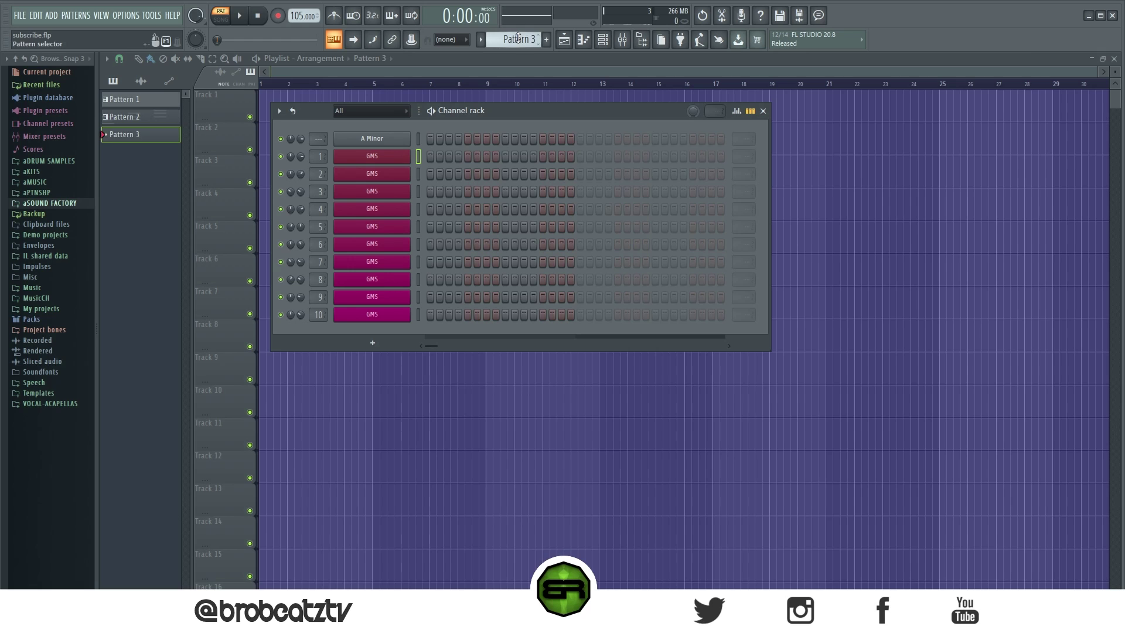
Step: Switch to Pattern 1 and display its full series of chords in the piano roll
{"action": "scroll", "coordinate": [518, 38], "scroll_direction": "up", "scroll_amount": 2}
{"action": "left_click", "coordinate": [535, 160]}
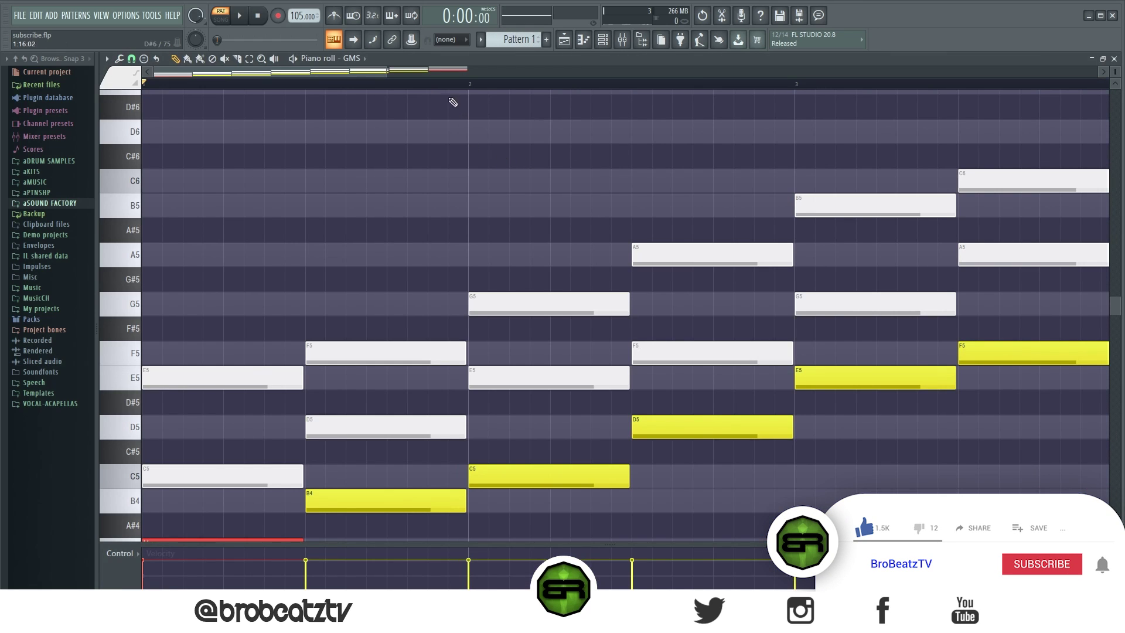
{"action": "left_click_drag", "start_coordinate": [389, 73], "coordinate": [790, 170]}
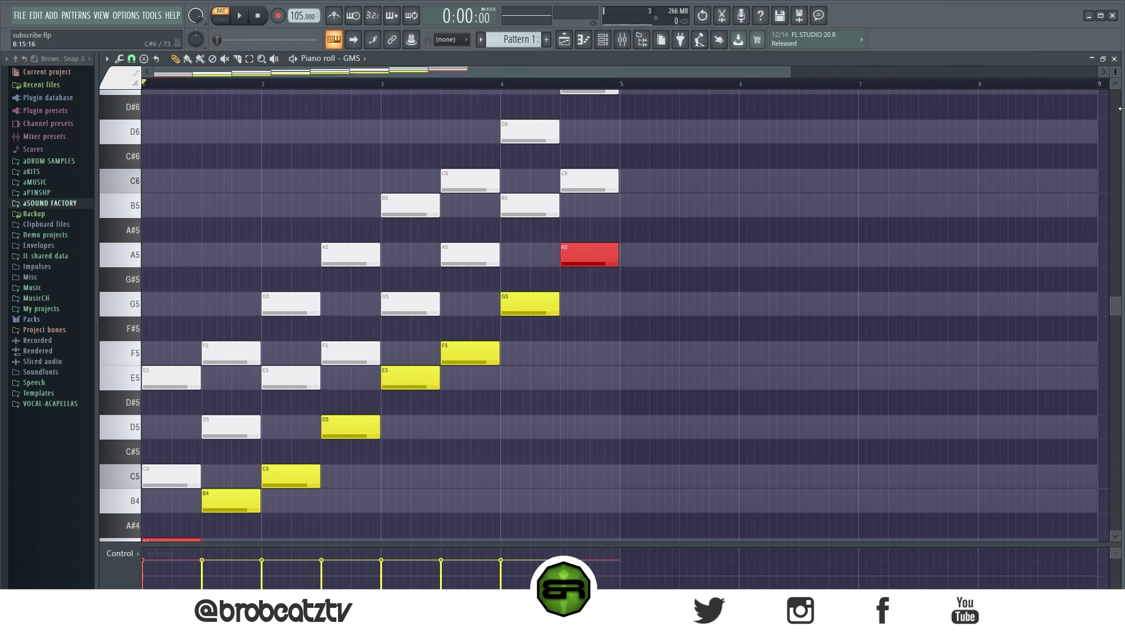
{"action": "left_click_drag", "start_coordinate": [1114, 73], "coordinate": [1114, 67]}
Step: Highlight the last chord, made of A5, C6 and E6, and clear the selection
{"action": "left_click_drag", "start_coordinate": [650, 111], "coordinate": [581, 273]}
{"action": "left_click", "coordinate": [686, 333], "text": "ctrl"}
{"action": "left_click_drag", "start_coordinate": [623, 106], "coordinate": [596, 225]}
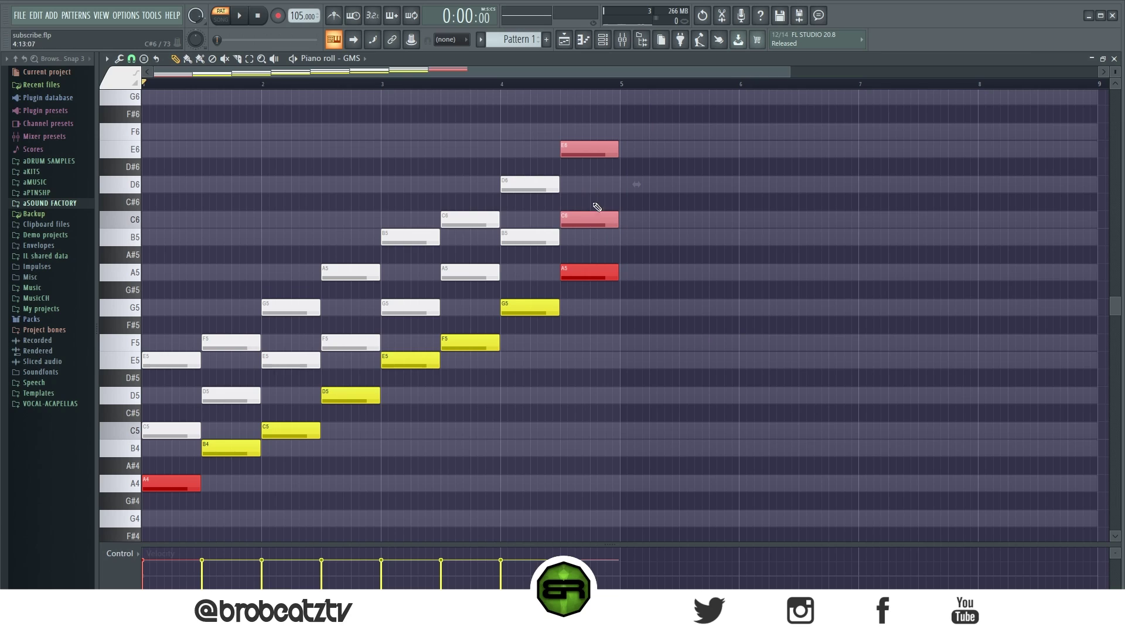
{"action": "left_click", "coordinate": [821, 232], "text": "ctrl"}
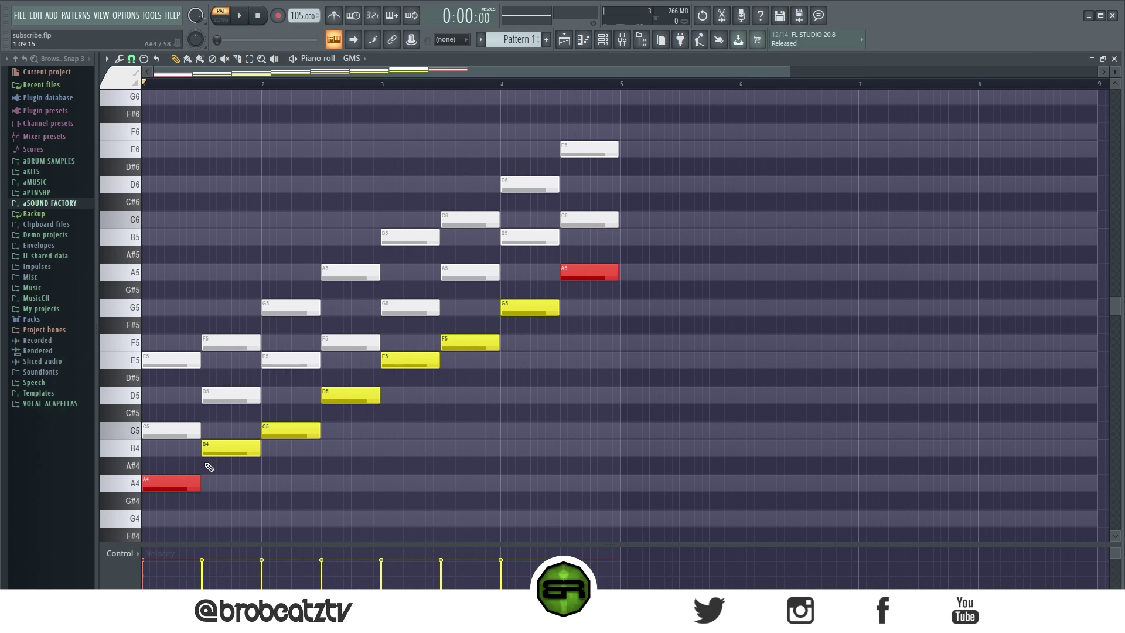
Step: Highlight the root note of each chord in turn, from A4 up to A5, and clear the selection
{"action": "left_click", "coordinate": [180, 480], "text": "ctrl+shift"}
{"action": "left_click", "coordinate": [244, 447], "text": "ctrl+shift"}
{"action": "left_click", "coordinate": [279, 431], "text": "ctrl+shift"}
{"action": "left_click", "coordinate": [338, 393], "text": "ctrl+shift"}
{"action": "left_click", "coordinate": [400, 360], "text": "ctrl+shift"}
{"action": "left_click", "coordinate": [459, 340], "text": "ctrl+shift"}
{"action": "left_click_drag", "start_coordinate": [503, 346], "coordinate": [510, 306]}
{"action": "left_click", "coordinate": [576, 272], "text": "ctrl+shift"}
{"action": "left_click", "coordinate": [695, 345], "text": "ctrl"}
Step: Highlight the second chord, made of B4, D5 and F5, and compare it with the A4 root of the first chord
{"action": "left_click_drag", "start_coordinate": [226, 283], "coordinate": [236, 464]}
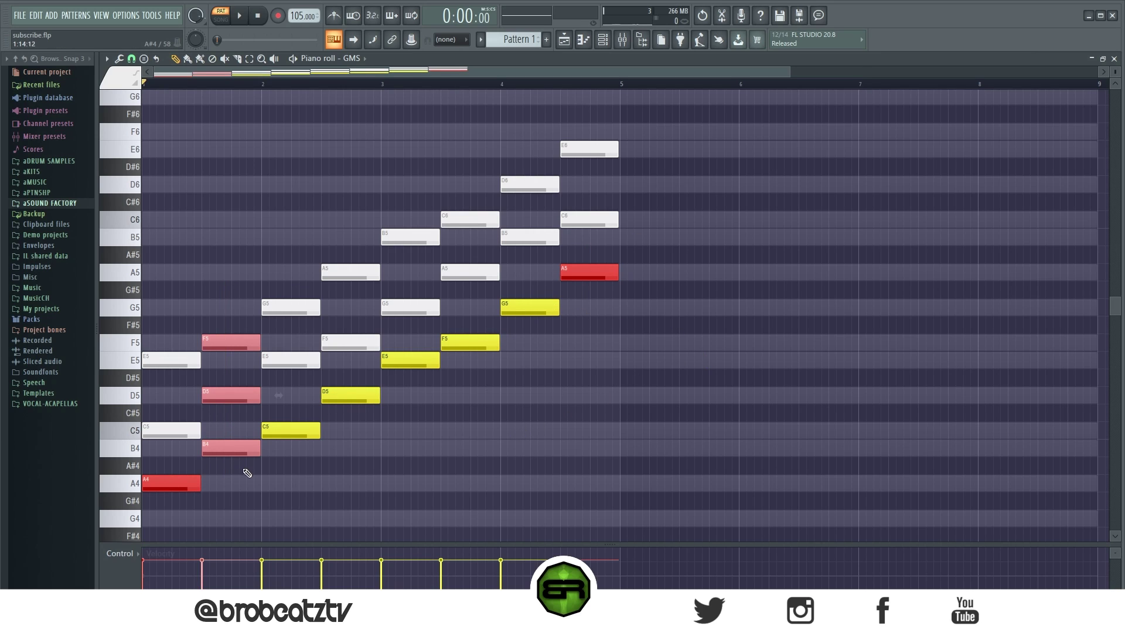
{"action": "left_click", "coordinate": [241, 471], "text": "ctrl"}
{"action": "left_click", "coordinate": [184, 477], "text": "ctrl+shift"}
{"action": "left_click_drag", "start_coordinate": [226, 310], "coordinate": [242, 467], "text": "ctrl"}
{"action": "right_click", "coordinate": [719, 461]}
Step: Highlight all the chords except the one built on B4, highlight that chord separately, and clear the selection
{"action": "left_click_drag", "start_coordinate": [645, 91], "coordinate": [284, 454]}
{"action": "left_click_drag", "start_coordinate": [198, 331], "coordinate": [151, 493]}
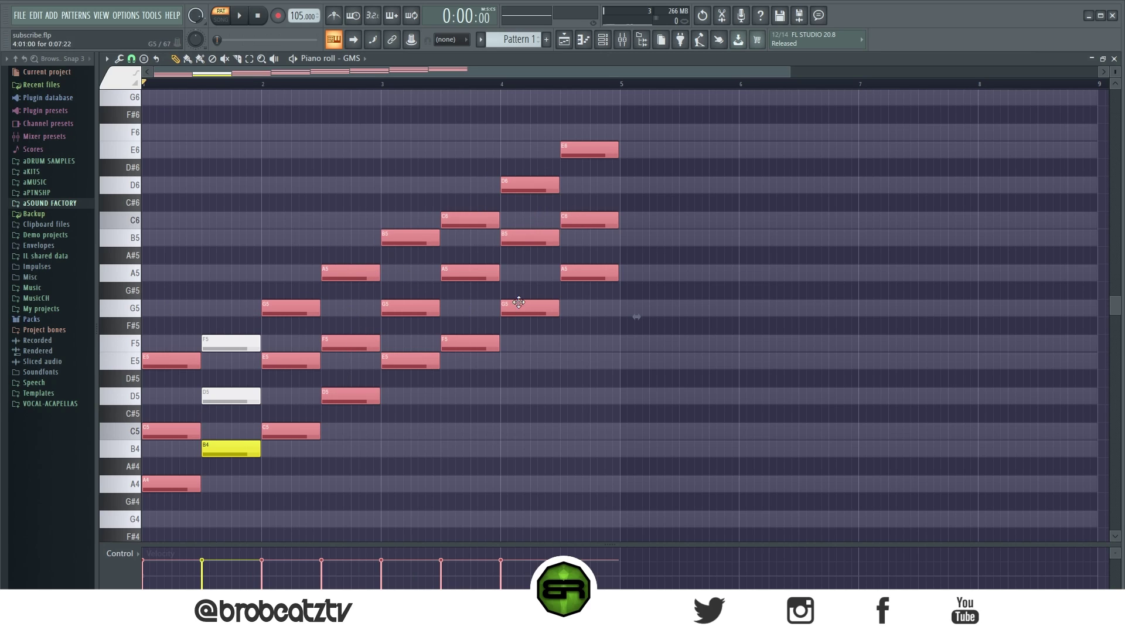
{"action": "left_click_drag", "start_coordinate": [228, 301], "coordinate": [223, 473]}
{"action": "left_click", "coordinate": [739, 362], "text": "ctrl"}
{"action": "left_click_drag", "start_coordinate": [235, 319], "coordinate": [249, 467]}
{"action": "left_click", "coordinate": [392, 453], "text": "ctrl"}
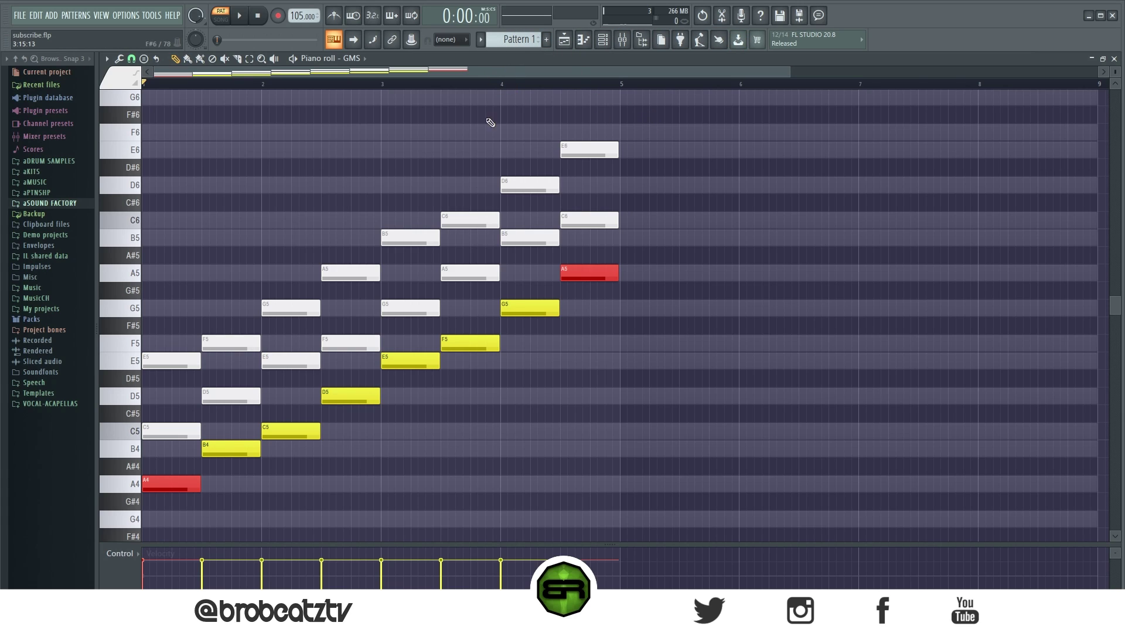
Step: Play the series of chords in Pattern 1 from the start
{"action": "key", "text": "space"}
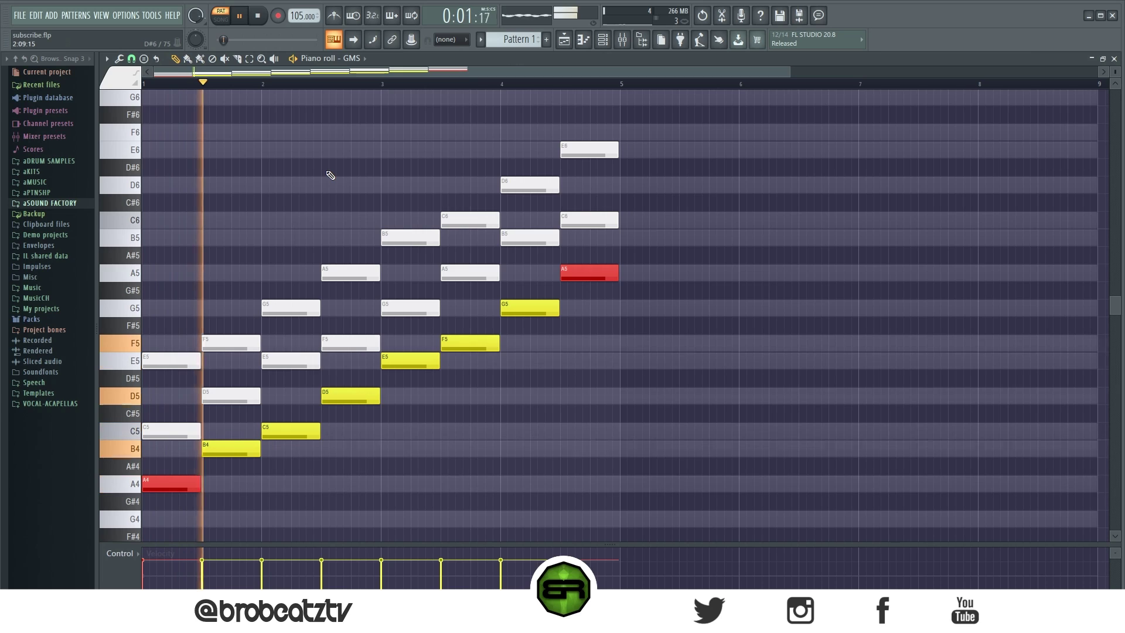
{"action": "key", "text": "space"}
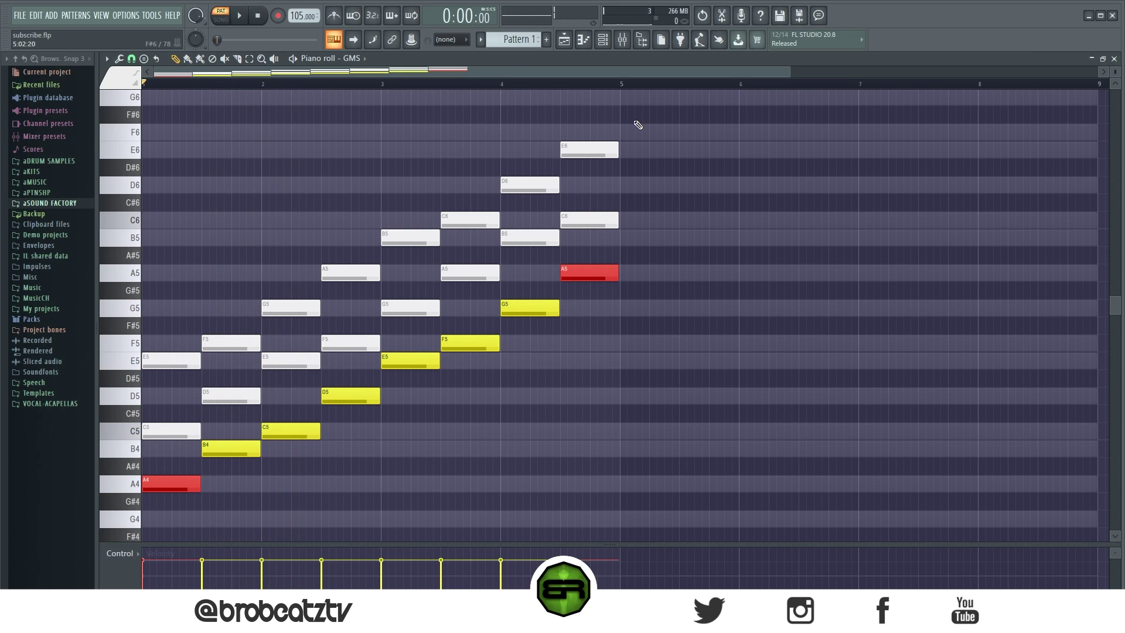
Step: Switch from the piano roll to the playlist and show the channel rack over it
{"action": "left_click", "coordinate": [603, 39]}
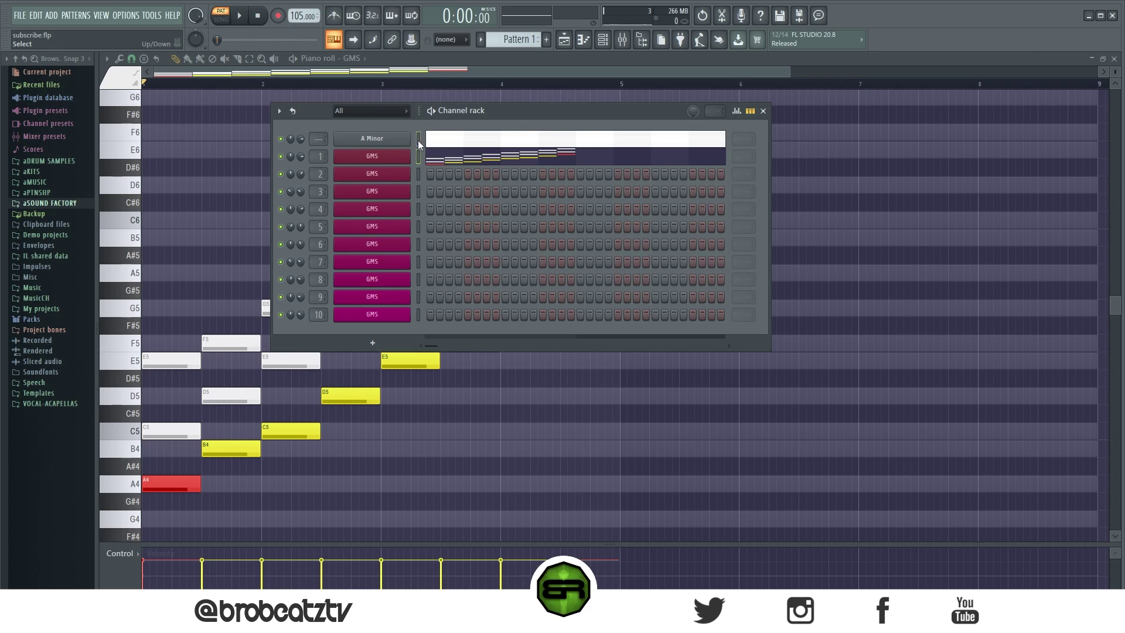
{"action": "right_click", "coordinate": [391, 156]}
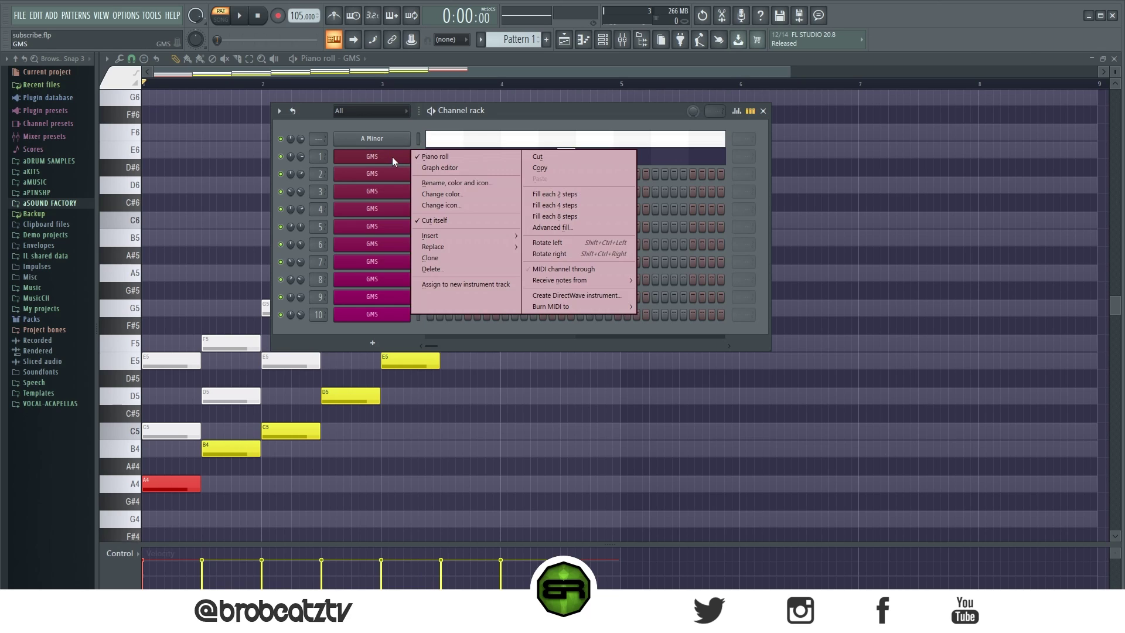
{"action": "left_click", "coordinate": [459, 147]}
{"action": "left_click", "coordinate": [563, 39]}
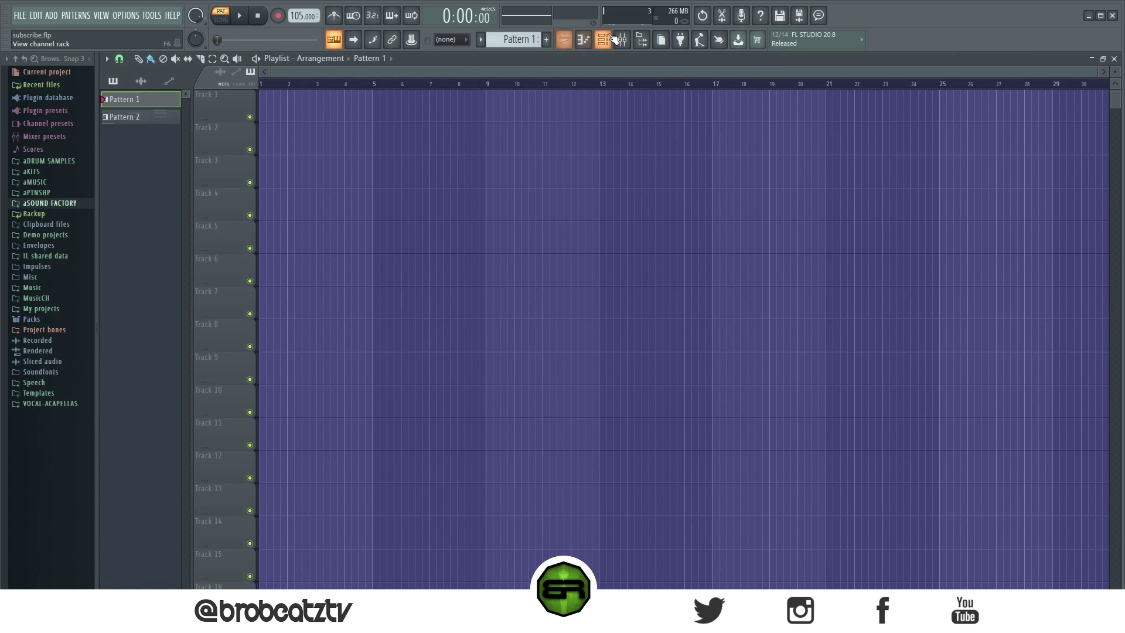
{"action": "left_click", "coordinate": [611, 38]}
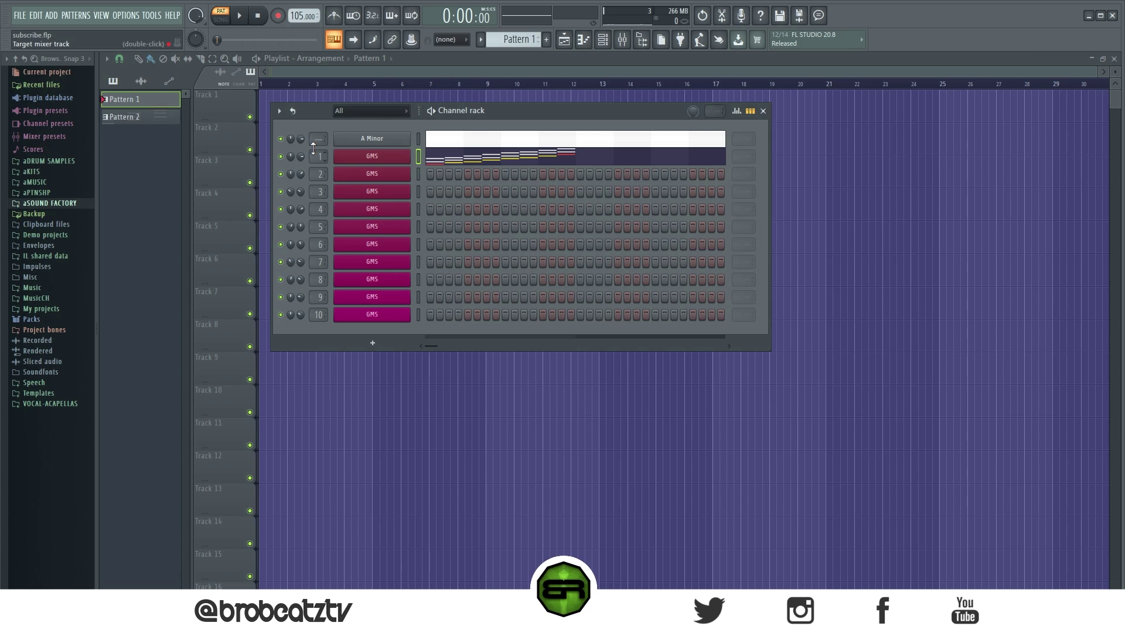